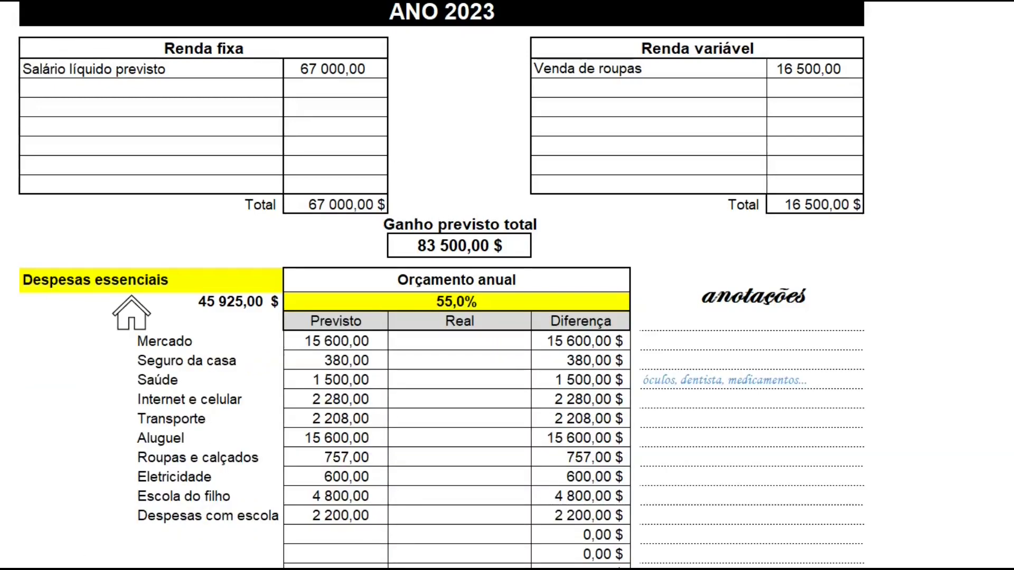
# Examine the planned annual amounts for essential expenses, education and non-essential expenses, including Seguro da casa, Roupas e calçados and Atividades físicas
pyautogui.scroll(-3, 359, 146)
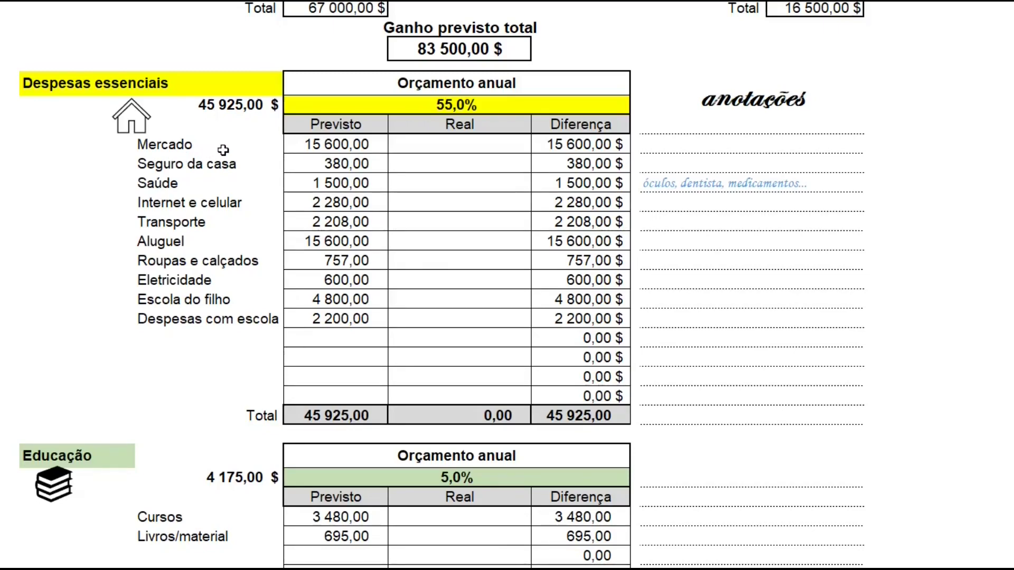
pyautogui.click(342, 158)
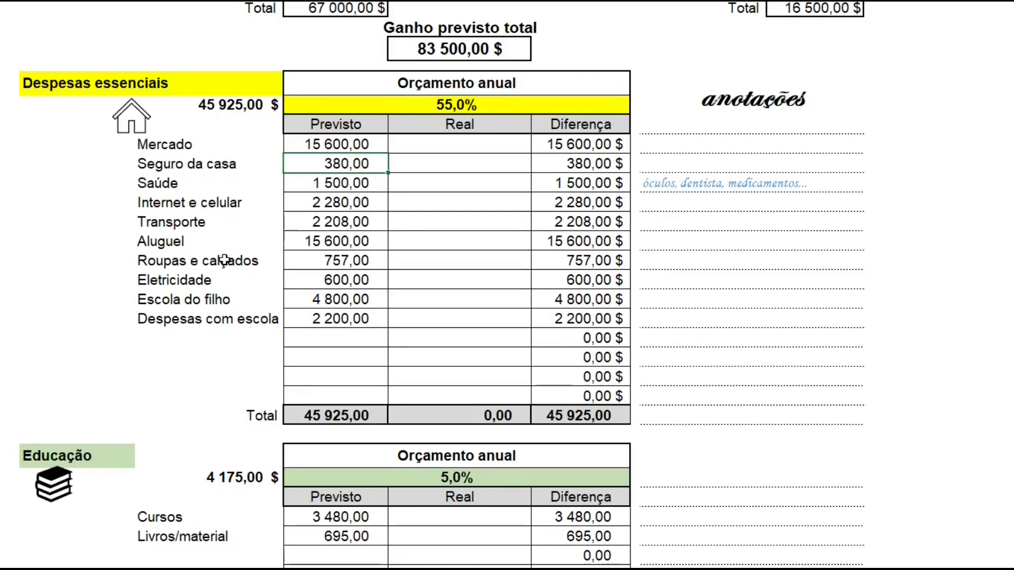
pyautogui.click(338, 264)
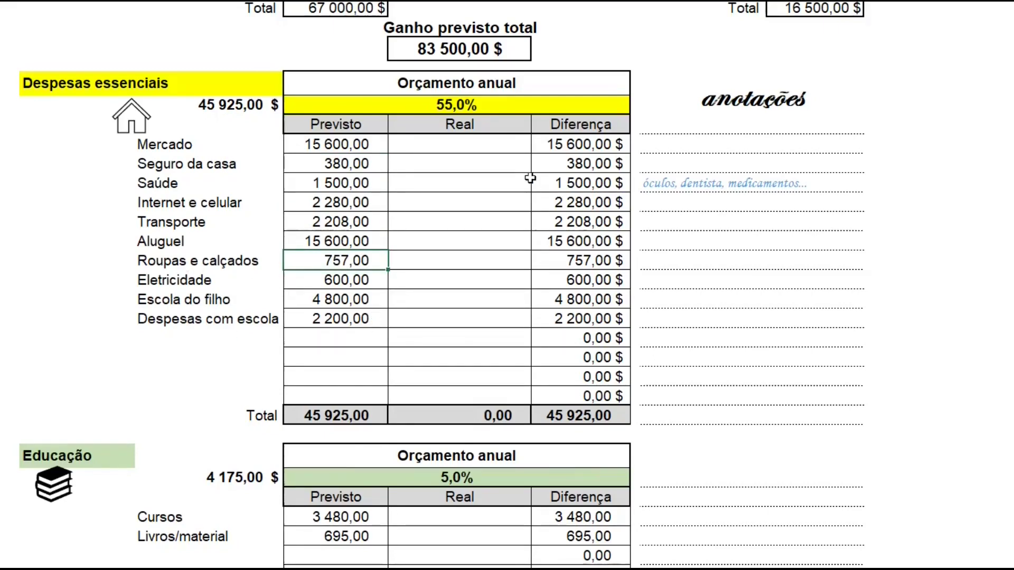
pyautogui.scroll(-7, 525, 177)
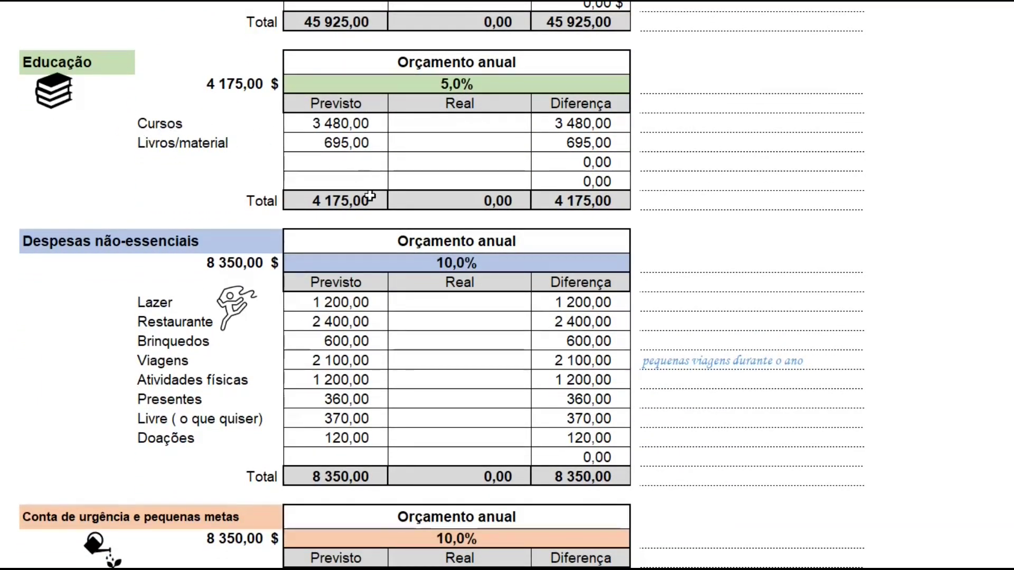
pyautogui.scroll(-4, 365, 184)
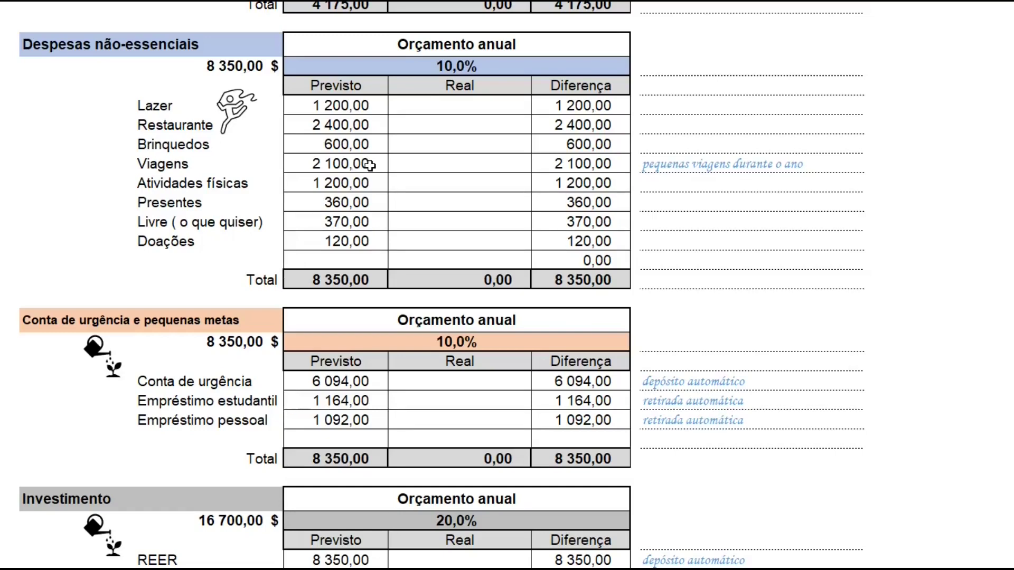
pyautogui.click(339, 187)
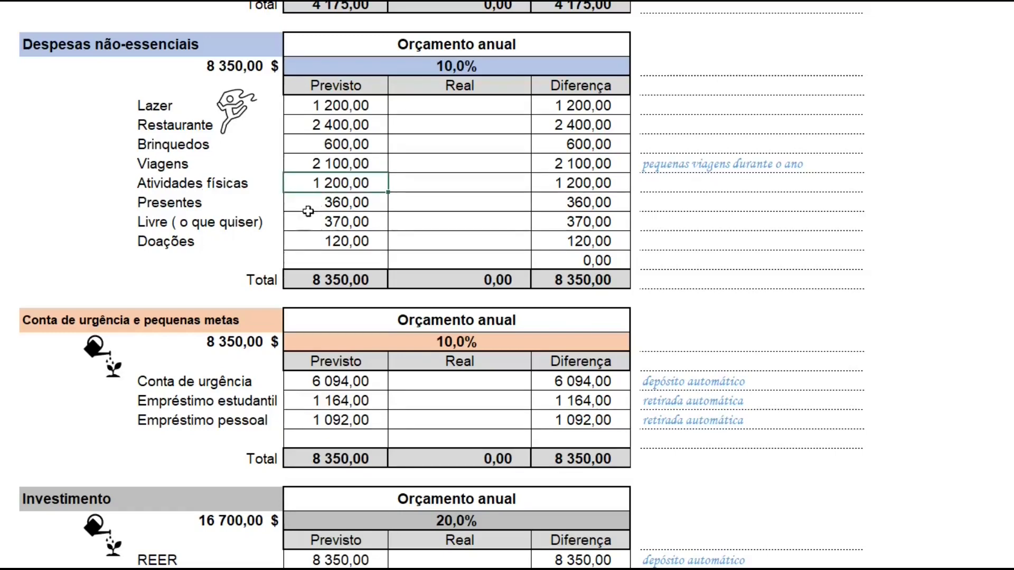
pyautogui.click(221, 224)
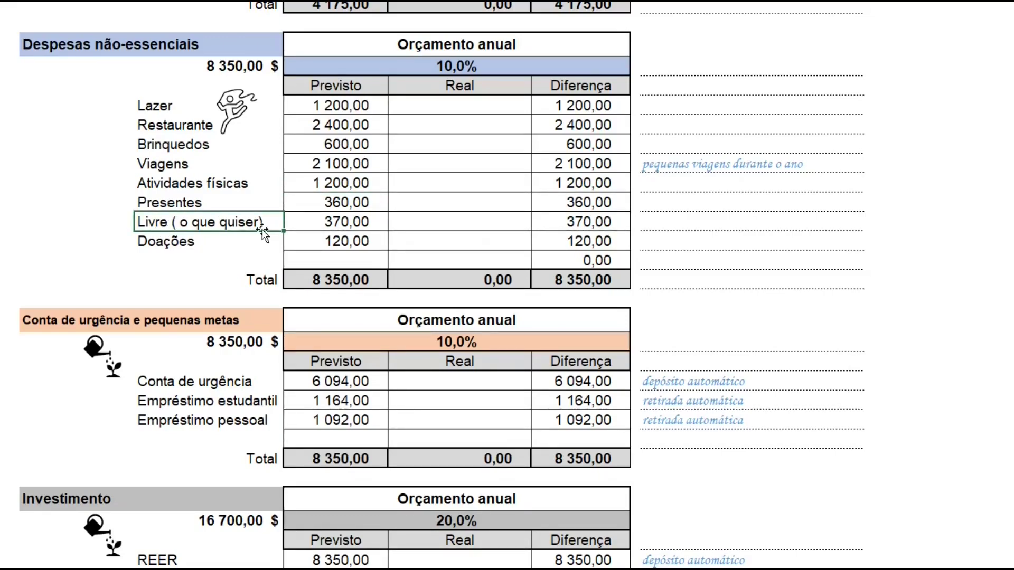
pyautogui.scroll(-3, 250, 380)
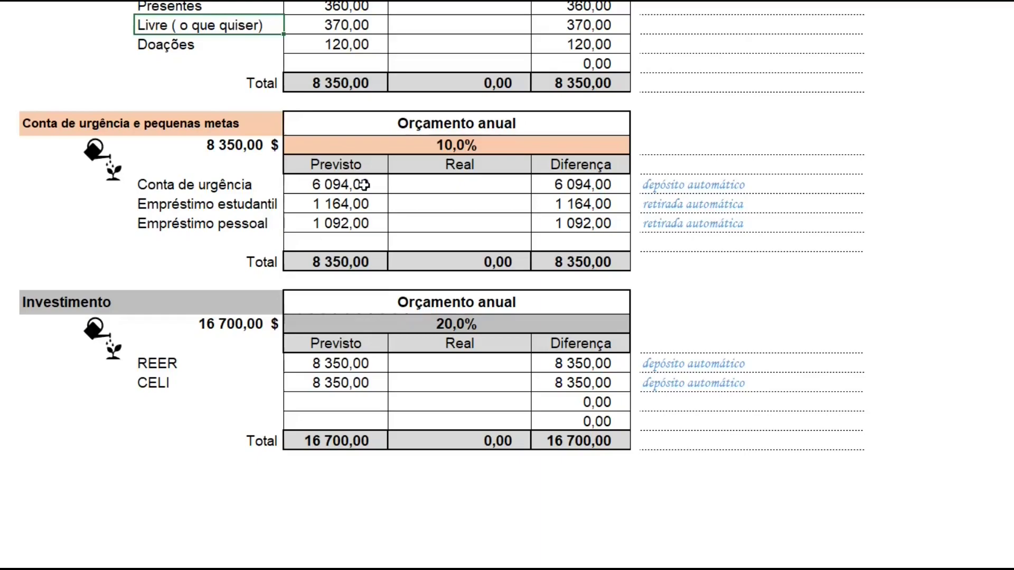
# Review the budget percentages and planned totals of the essential expenses and education sections again
pyautogui.scroll(5, 465, 316)
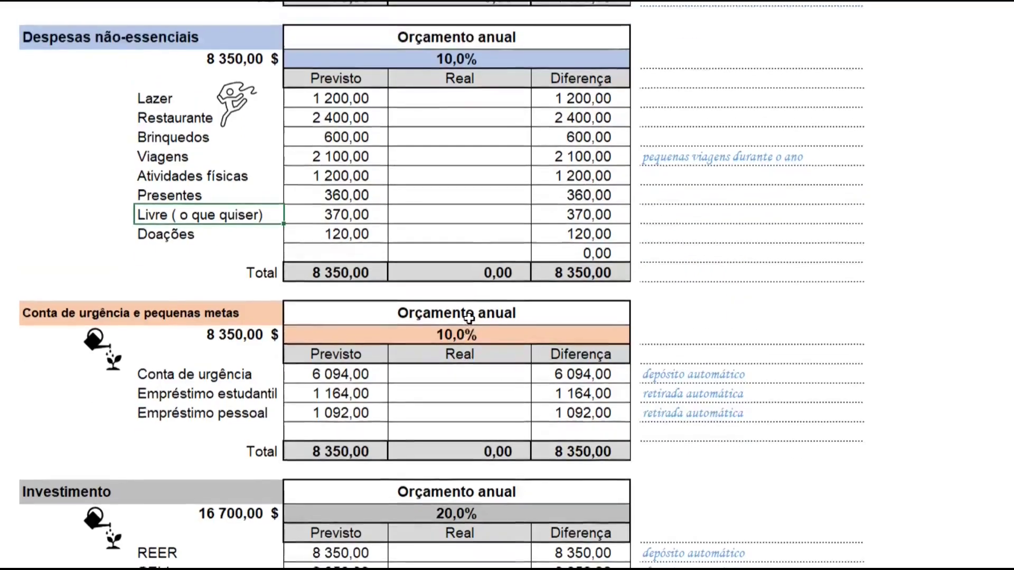
pyautogui.scroll(7, 469, 318)
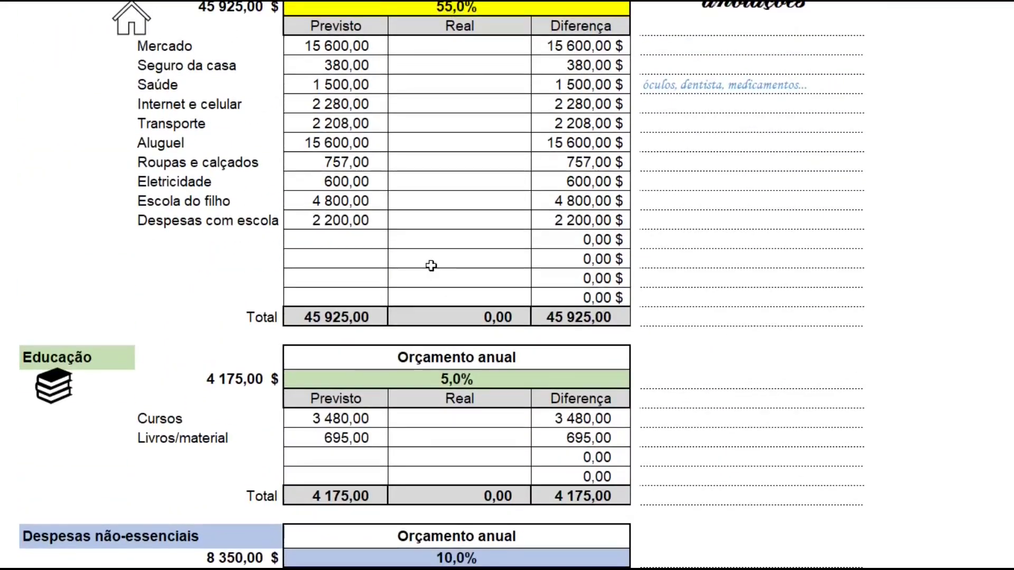
pyautogui.scroll(3, 329, 50)
pyautogui.scroll(2, 370, 174)
pyautogui.scroll(-2, 370, 174)
pyautogui.scroll(-1, 370, 174)
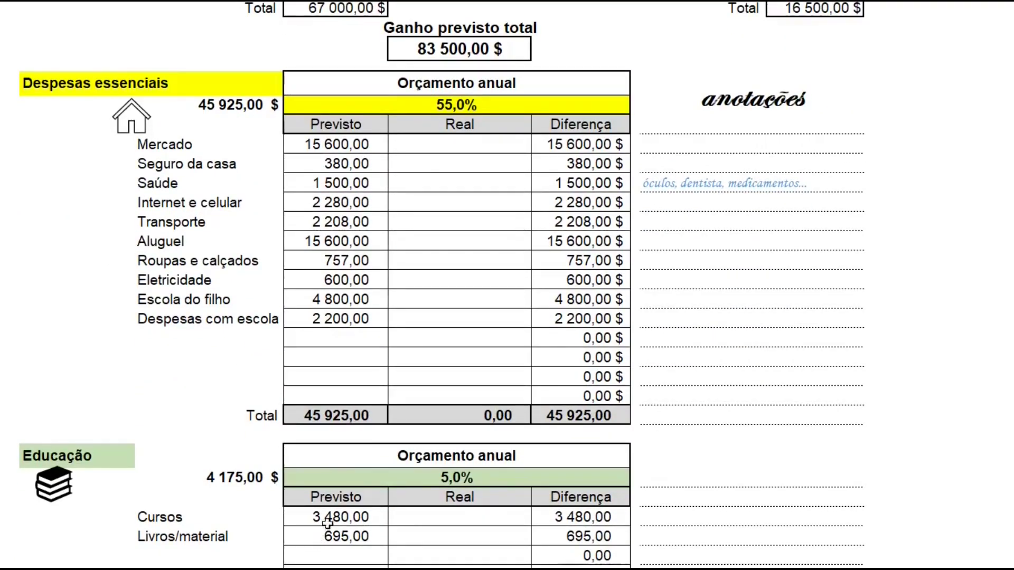
pyautogui.scroll(-3, 373, 448)
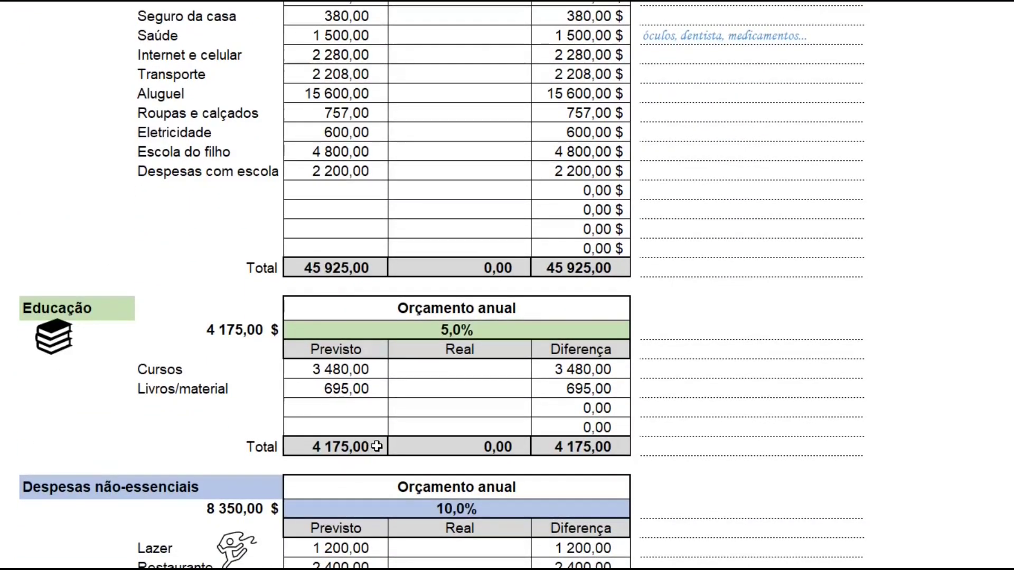
pyautogui.scroll(5, 454, 478)
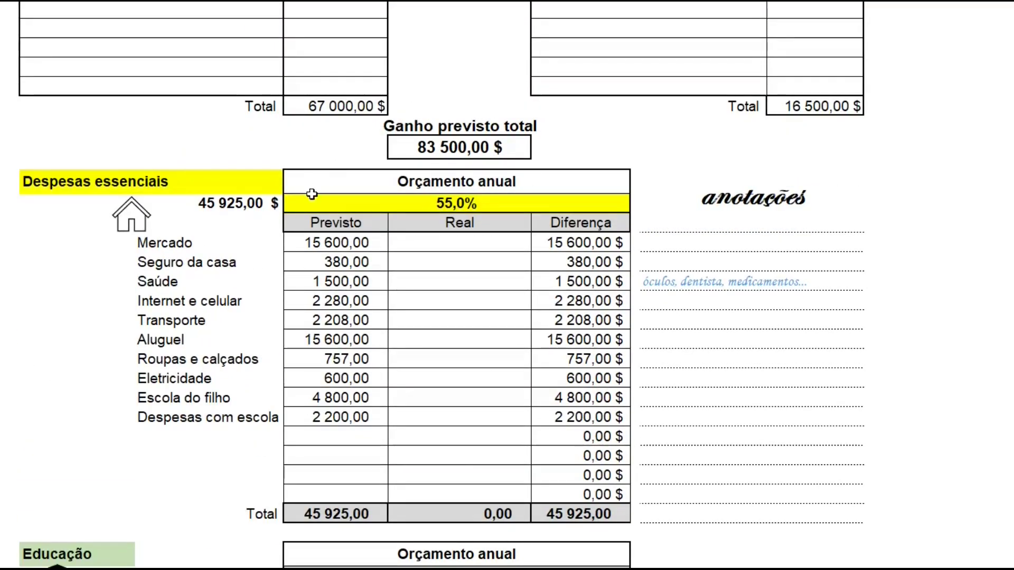
# Examine the emergency account and small goals section with its student and personal loans, plus the investment section's budget share
pyautogui.scroll(-8, 311, 194)
pyautogui.scroll(-3, 338, 385)
pyautogui.scroll(-6, 298, 293)
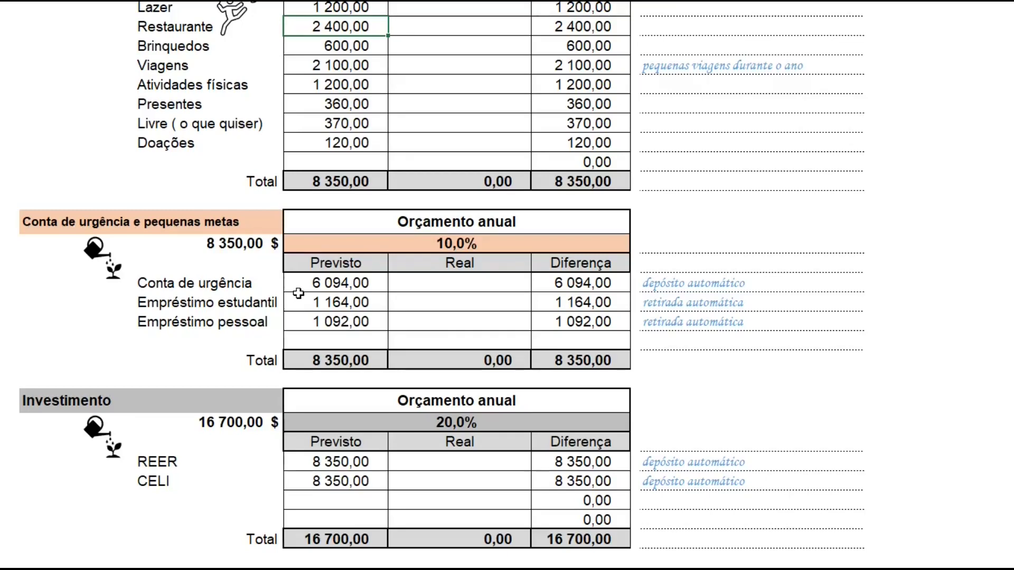
pyautogui.scroll(-1, 298, 293)
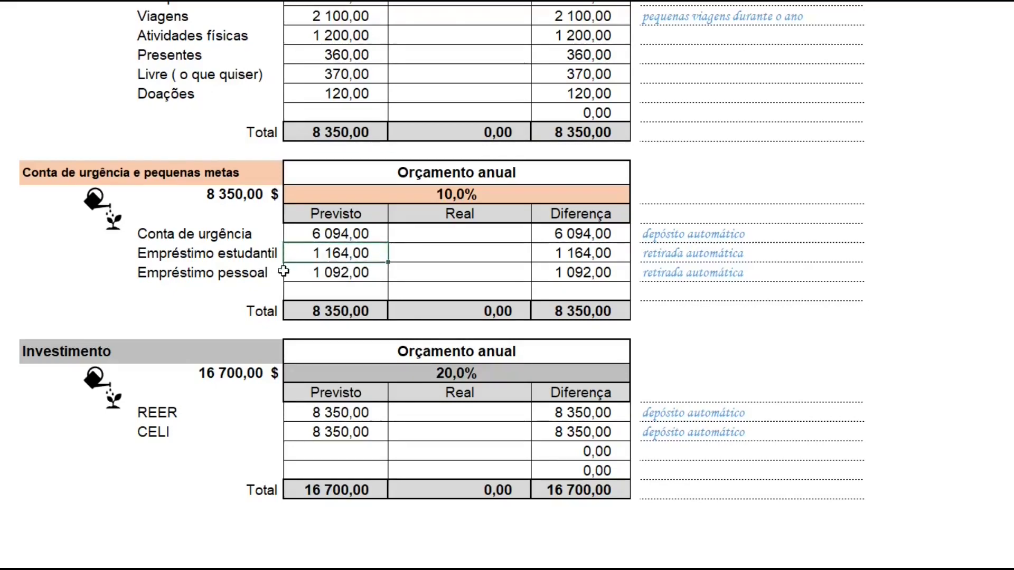
pyautogui.moveTo(141, 258); pyautogui.dragTo(367, 255)
pyautogui.moveTo(141, 273); pyautogui.dragTo(365, 274)
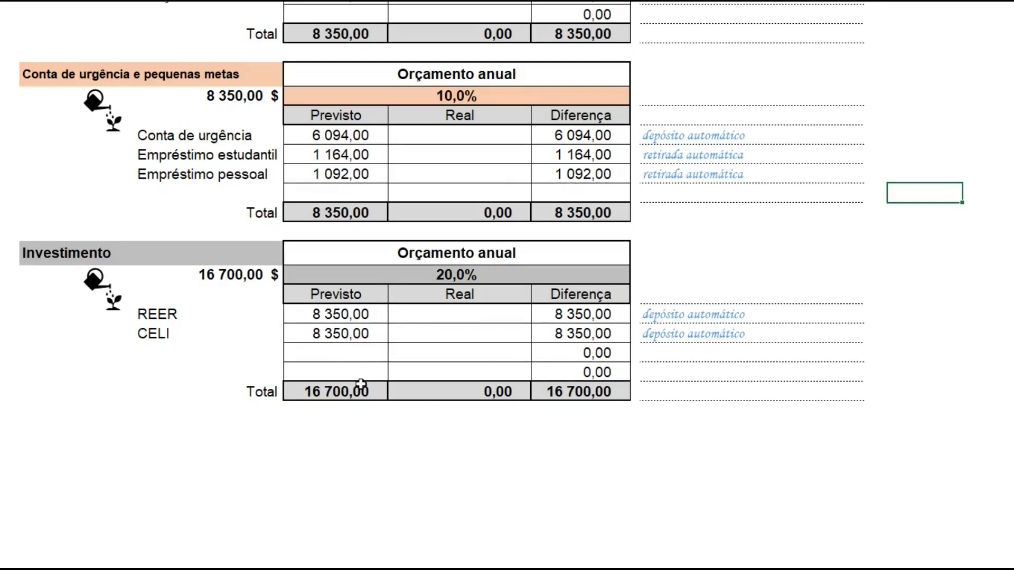
pyautogui.scroll(1, 760, 404)
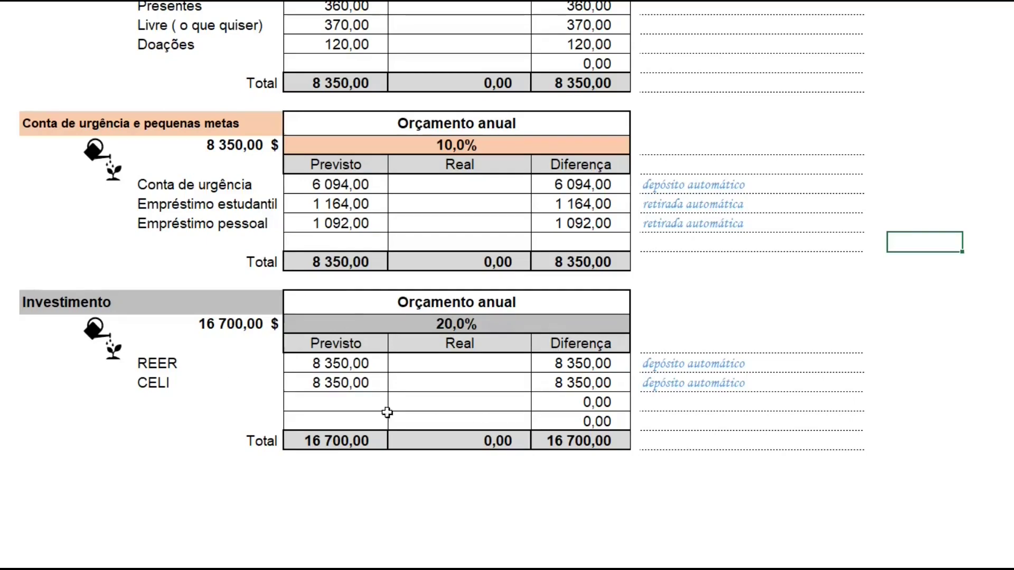
pyautogui.click(521, 329)
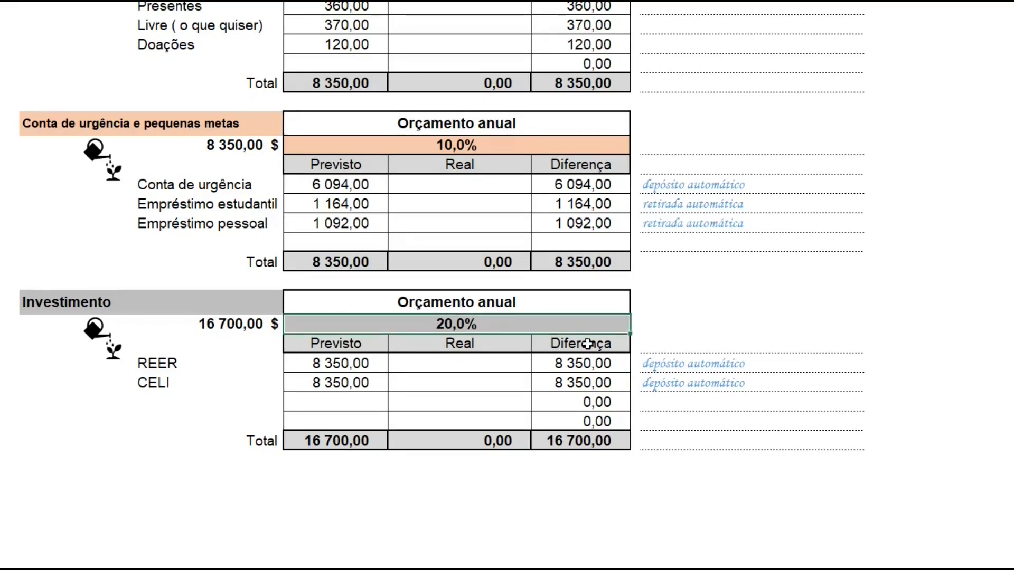
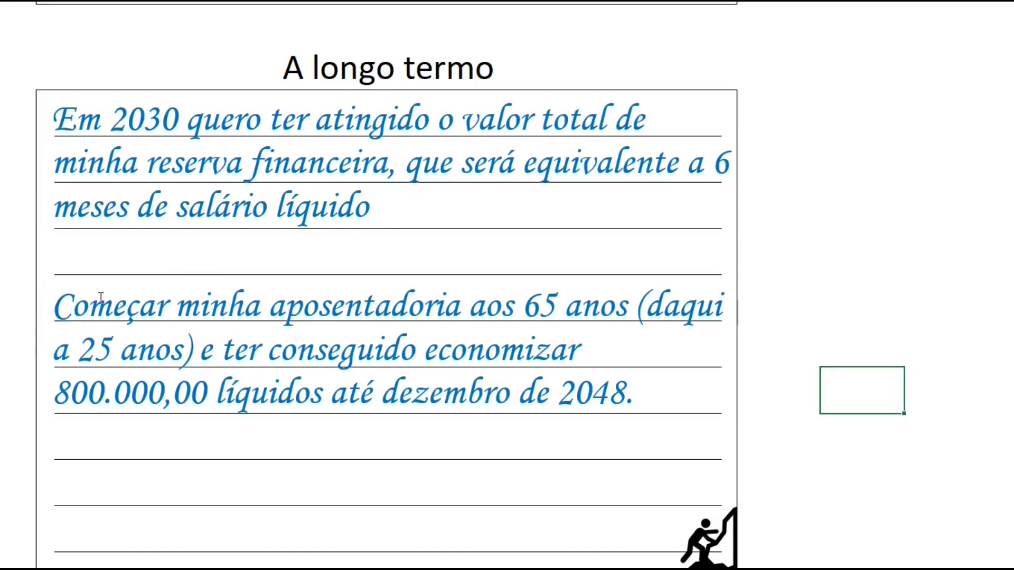
# Replace "minha" with "nossa" in the long-term retirement goal and re-enter the period in the 800.000,00 amount
pyautogui.doubleClick(217, 306)
pyautogui.write('nossa')
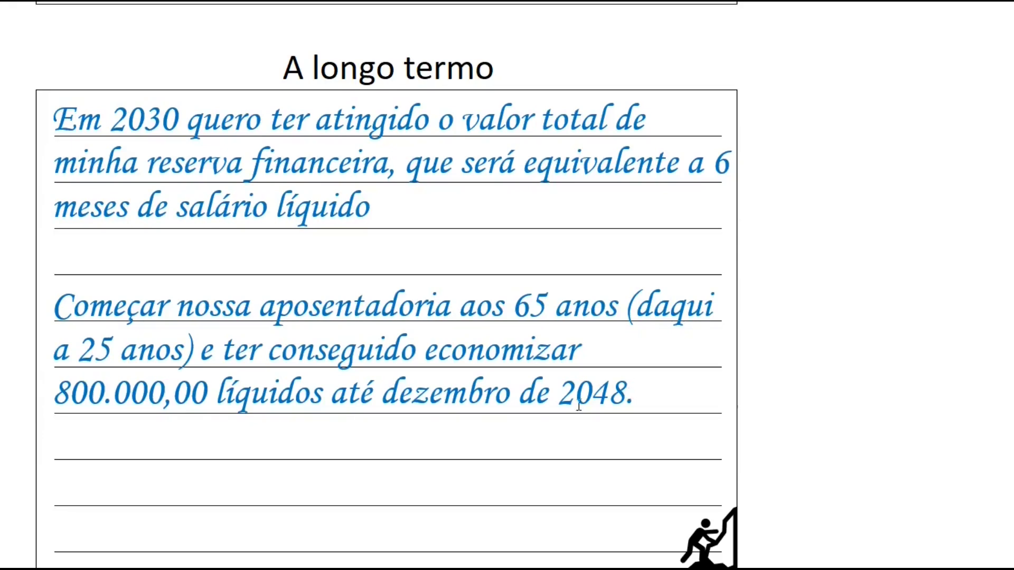
pyautogui.click(107, 406)
pyautogui.press('BackSpace')
pyautogui.write('.')
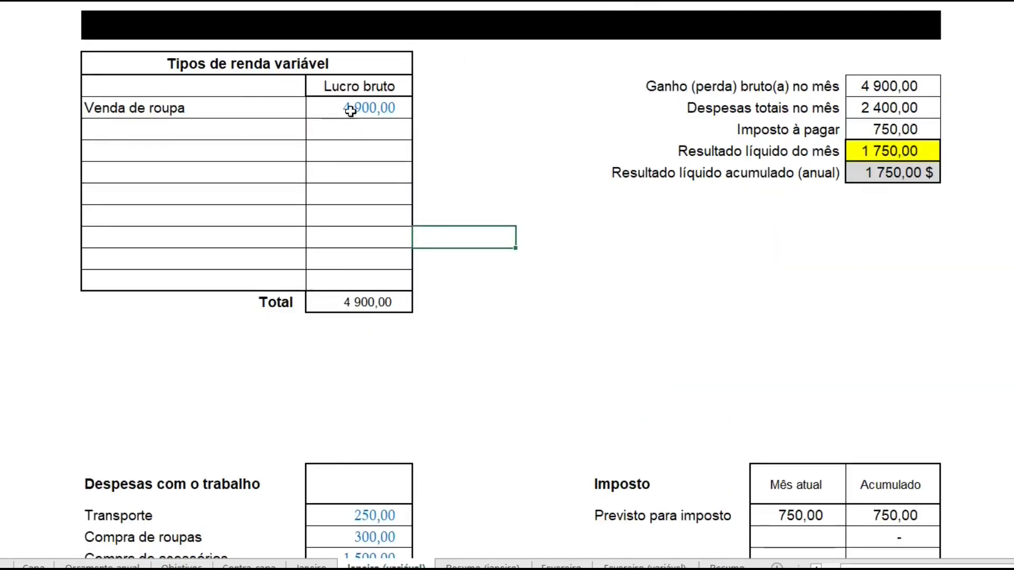
# Examine January's clothing sales gross profit, the accessories purchase under work expenses, and the gross gain in the monthly summary
pyautogui.click(399, 108)
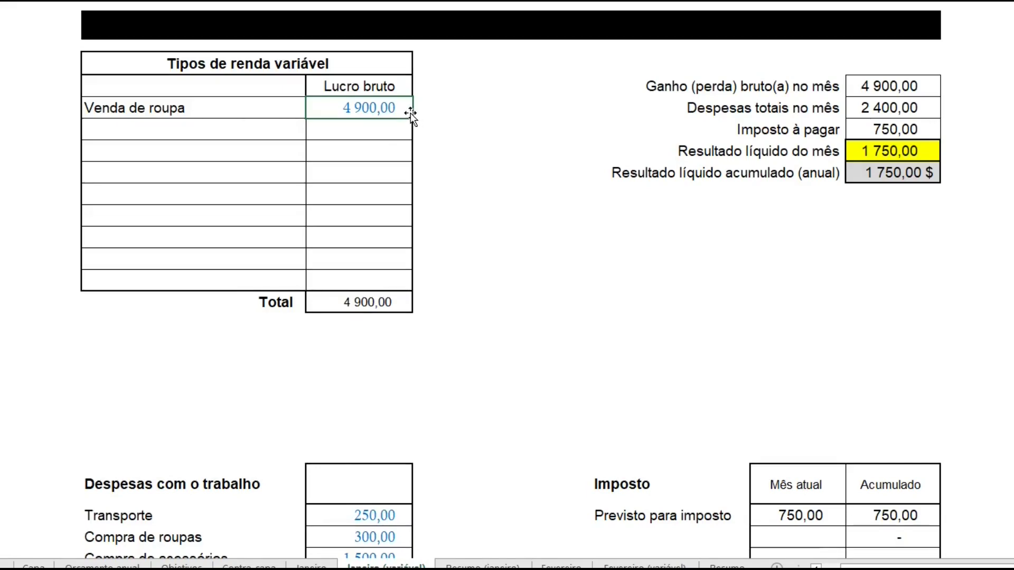
pyautogui.scroll(-2, 433, 156)
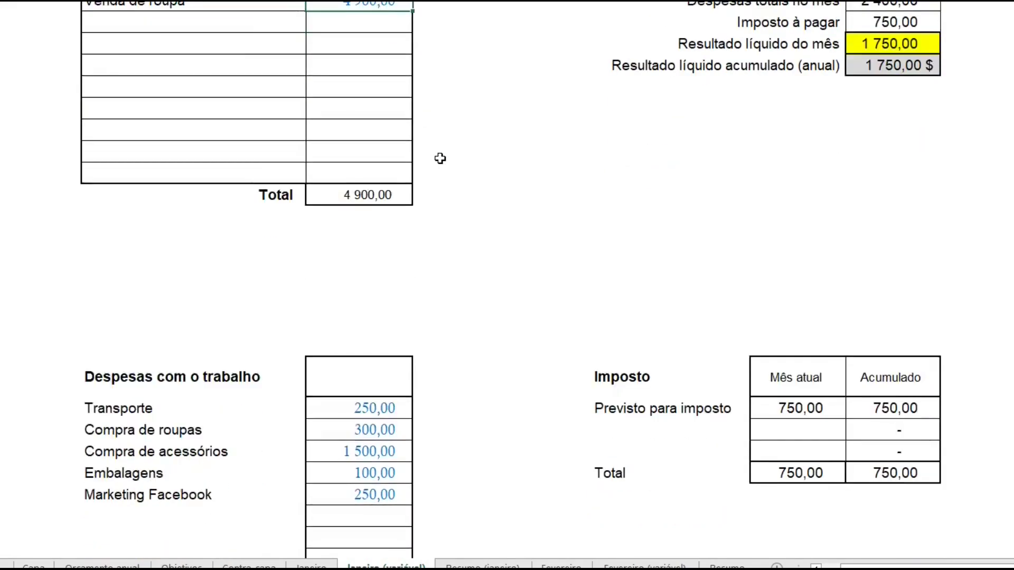
pyautogui.scroll(-1, 439, 158)
pyautogui.scroll(1, 439, 156)
pyautogui.click(355, 455)
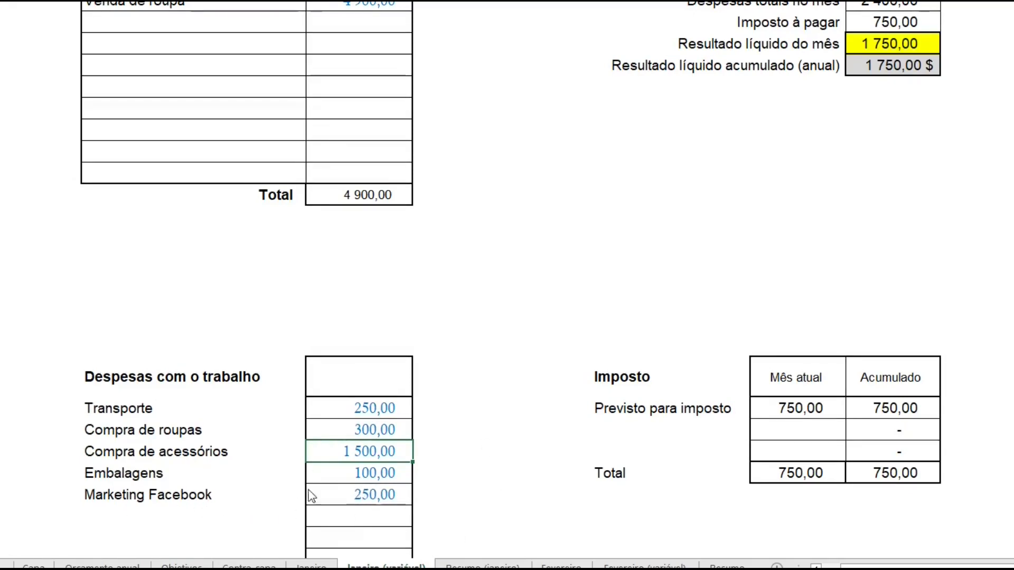
pyautogui.scroll(1, 792, 80)
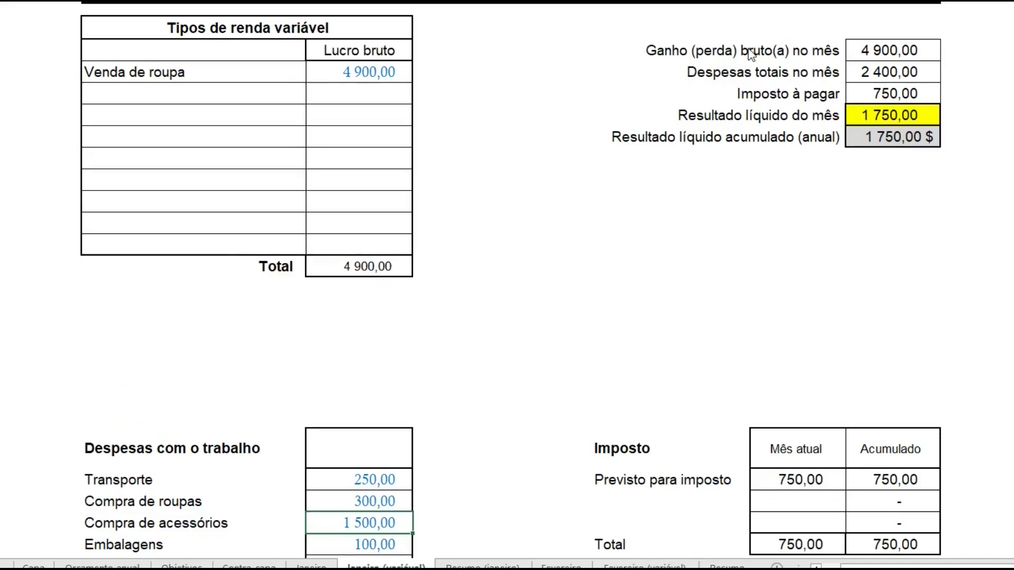
pyautogui.click(893, 50)
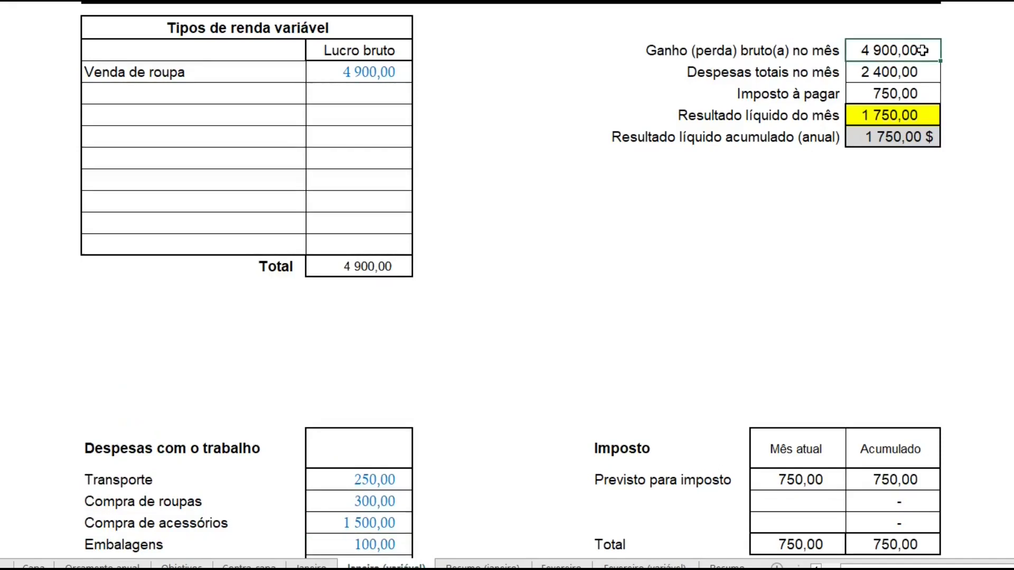
pyautogui.click(763, 50)
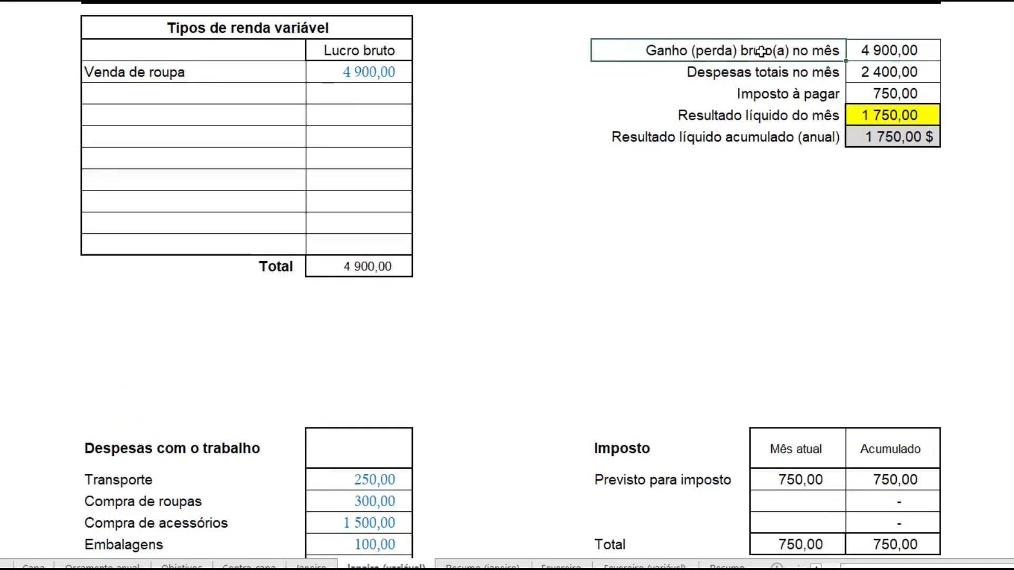
pyautogui.click(382, 73)
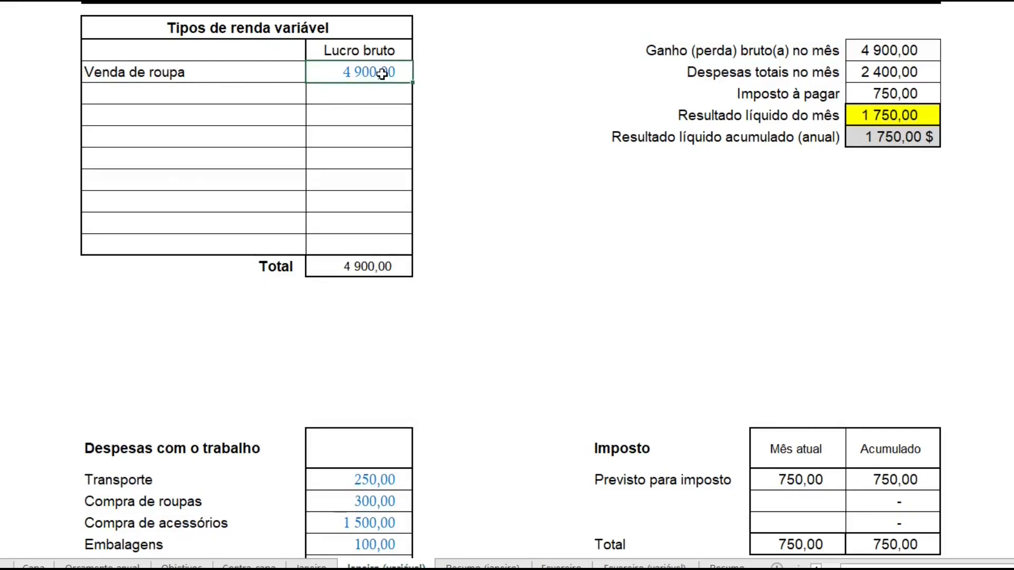
# Compare the summary's total expenses and tax payable with the work expenses total and the Previsto para imposto amount for the current month
pyautogui.click(756, 72)
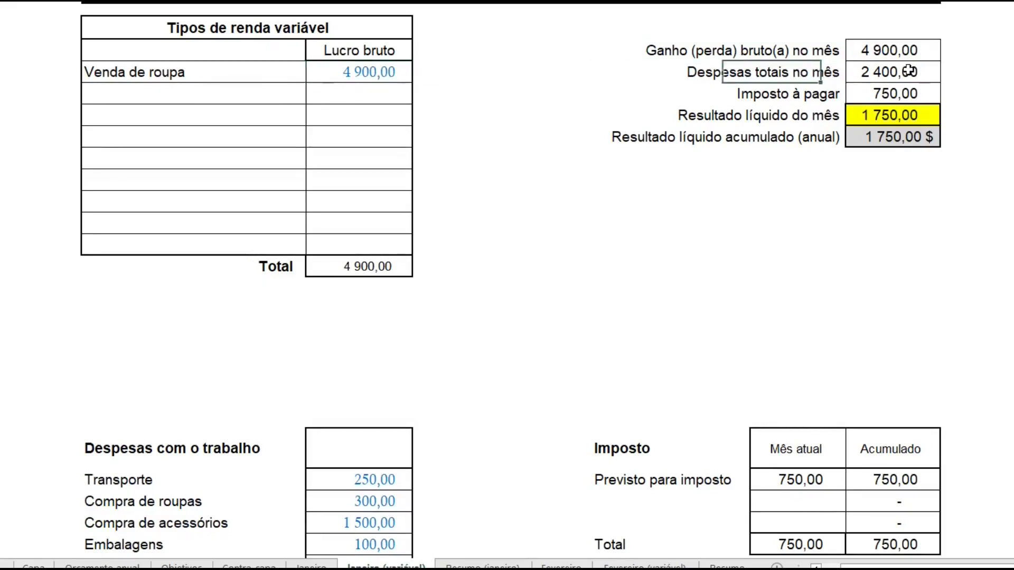
pyautogui.click(880, 73)
pyautogui.scroll(-1, 423, 311)
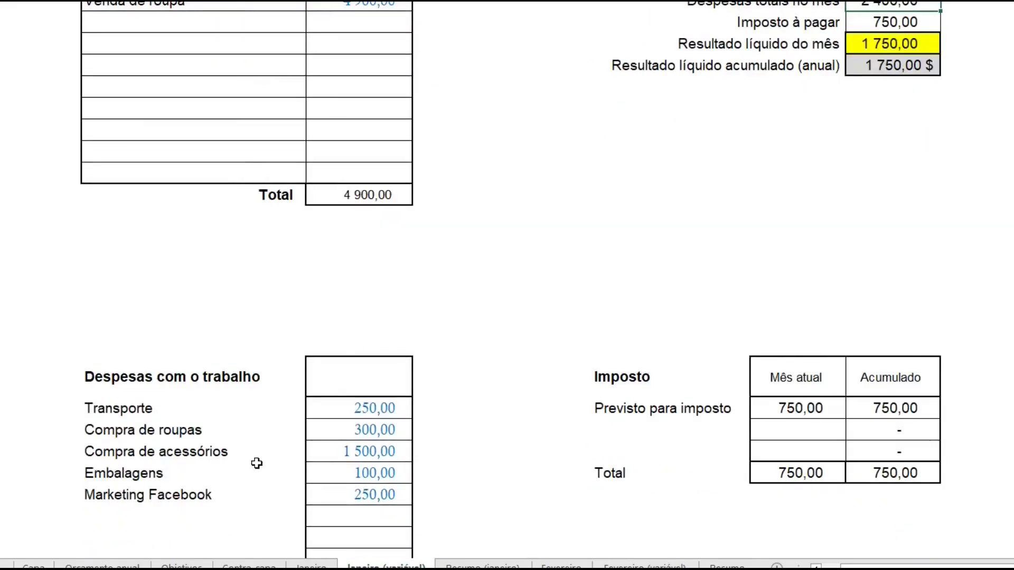
pyautogui.scroll(-3, 391, 433)
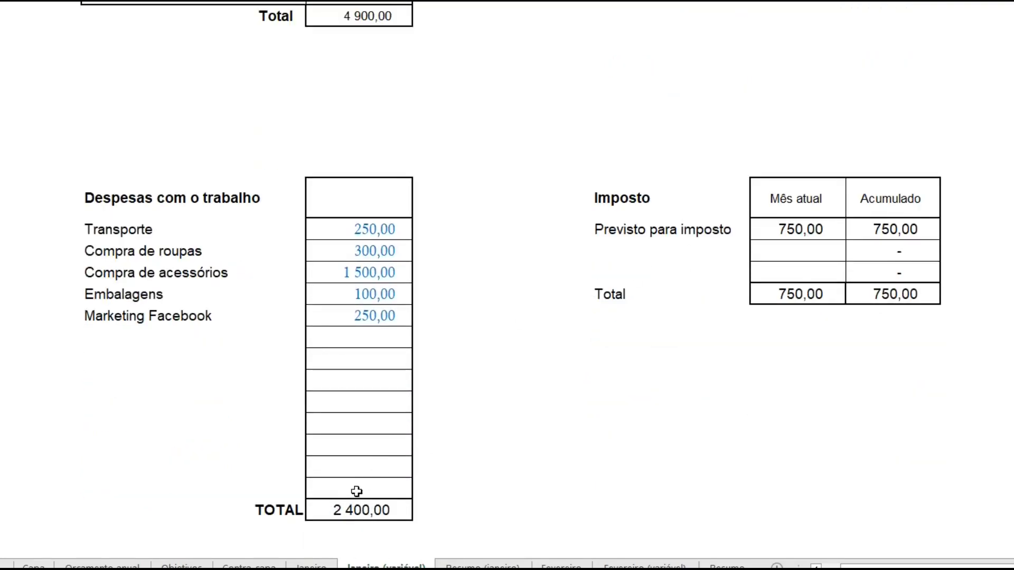
pyautogui.scroll(4, 679, 251)
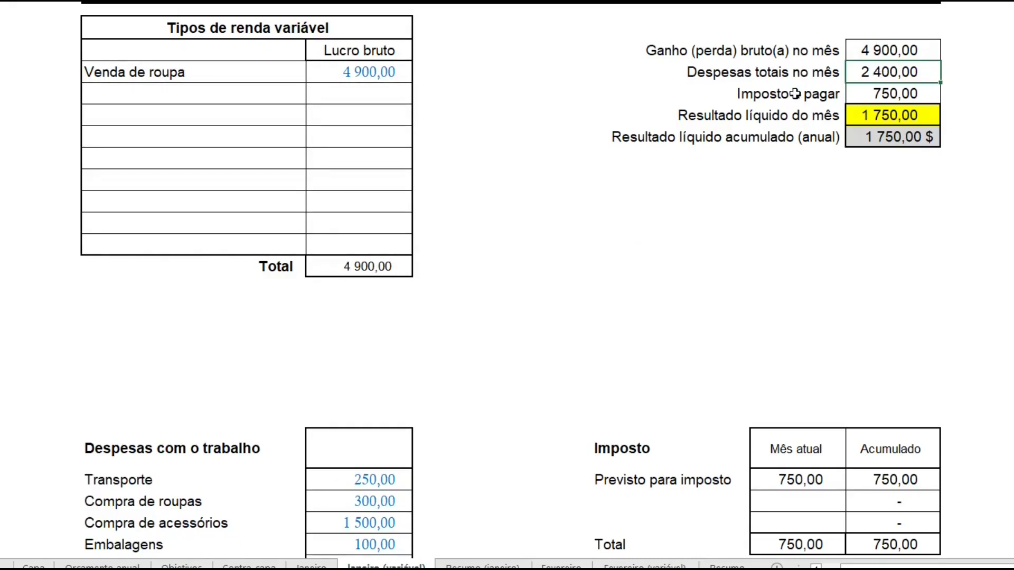
pyautogui.click(880, 97)
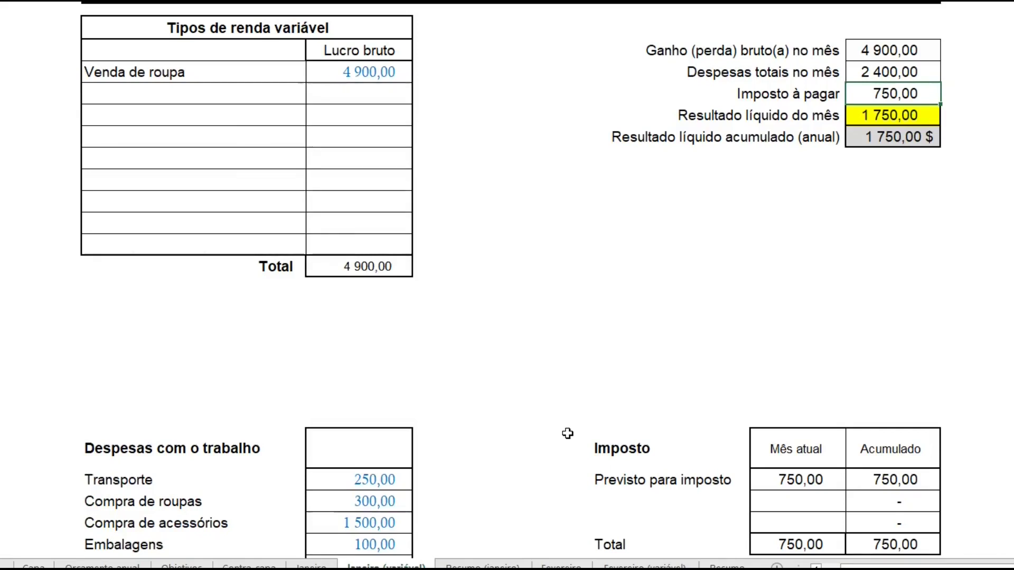
pyautogui.click(783, 485)
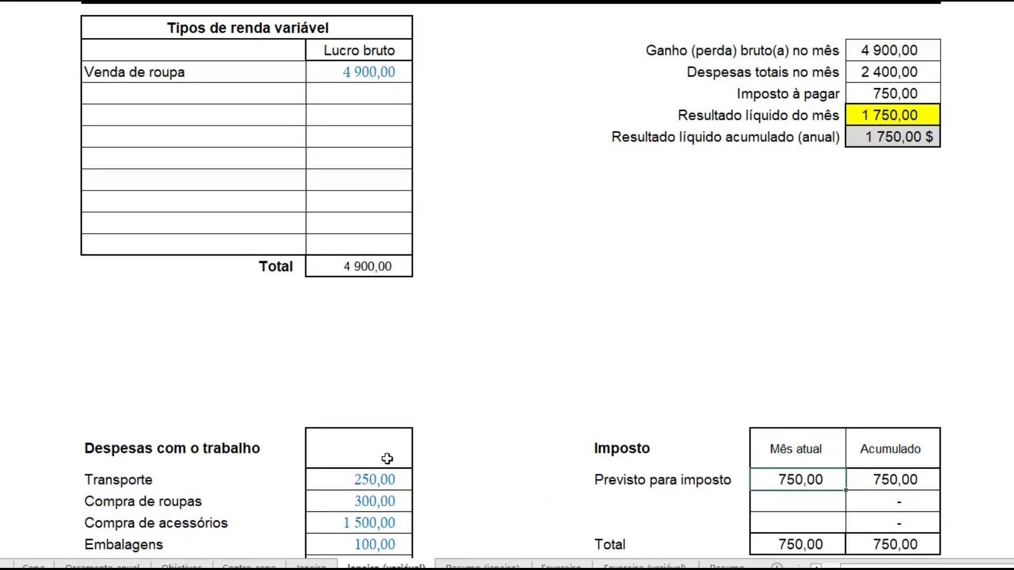
pyautogui.click(892, 331)
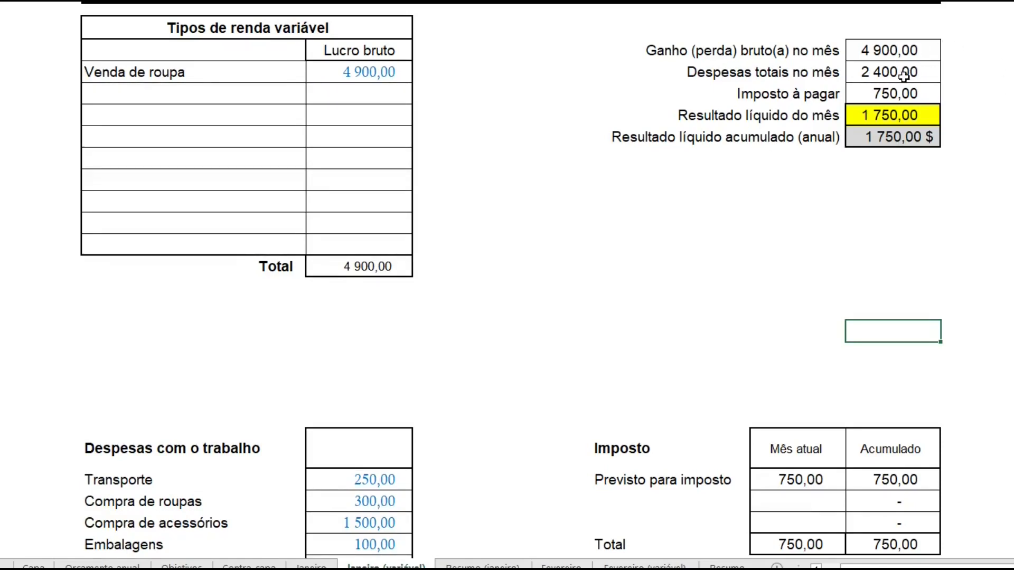
# Calculate =4900-2400 and =2500*0,30 in two blank cells under the monthly summary to check the Imposto à pagar amount
pyautogui.click(636, 244)
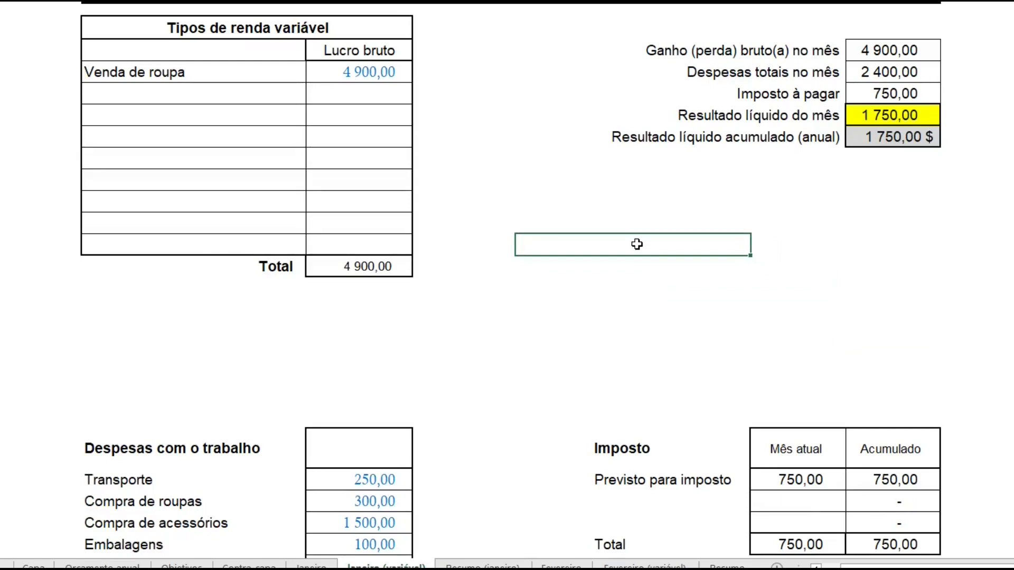
pyautogui.write('=4900-2400')
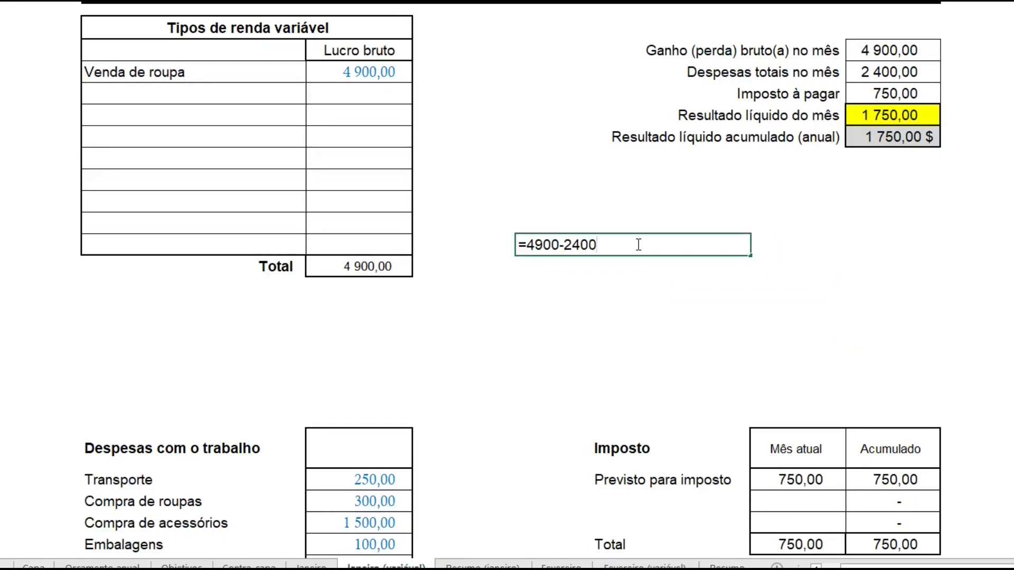
pyautogui.press('Return')
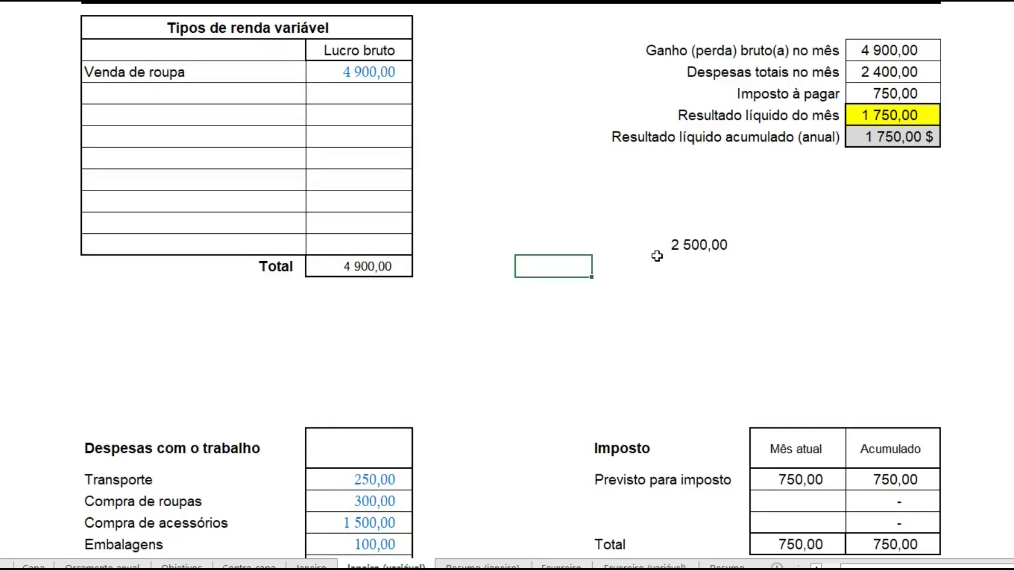
pyautogui.click(713, 267)
pyautogui.write('=')
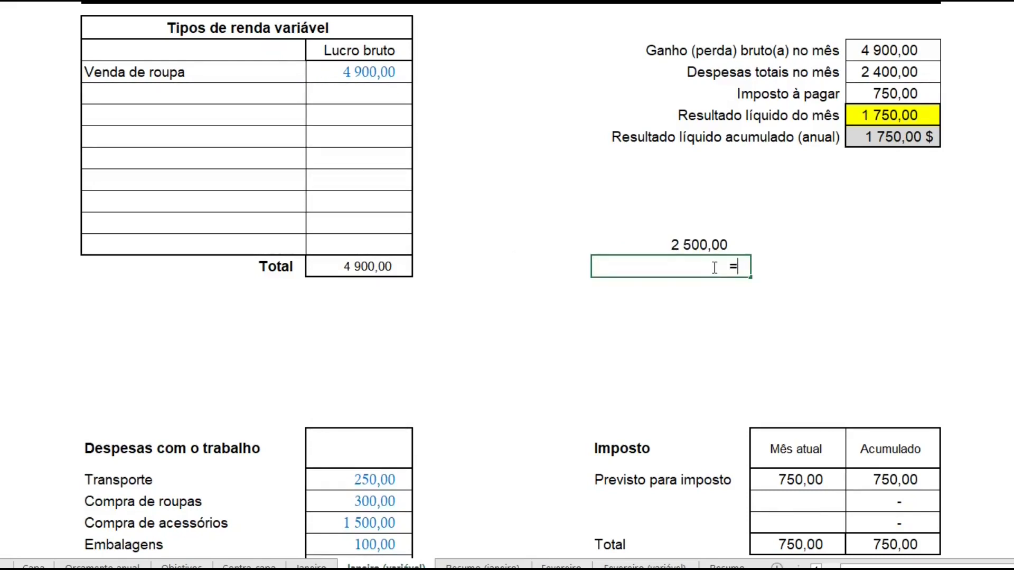
pyautogui.write('2500*0,30')
pyautogui.press('Return')
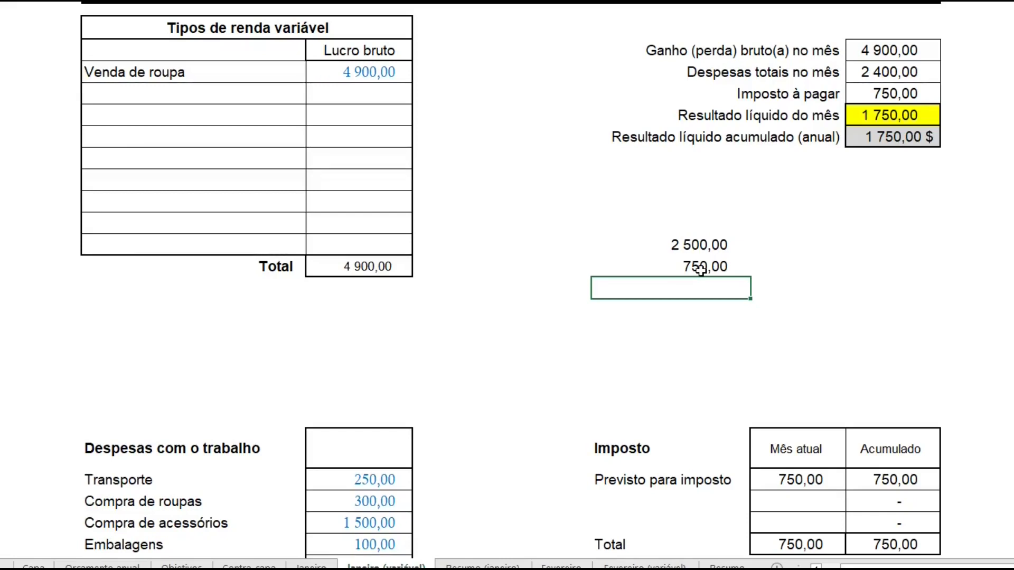
pyautogui.click(899, 93)
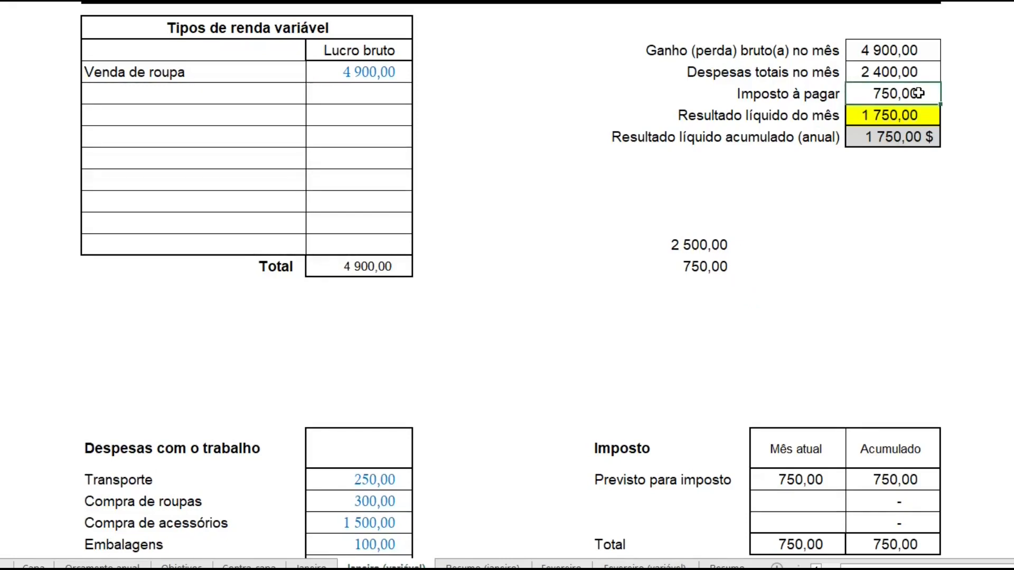
# Delete the two scratch calculations under the monthly summary
pyautogui.click(649, 235)
pyautogui.moveTo(649, 243); pyautogui.dragTo(736, 280)
pyautogui.press('Delete')
pyautogui.click(758, 224)
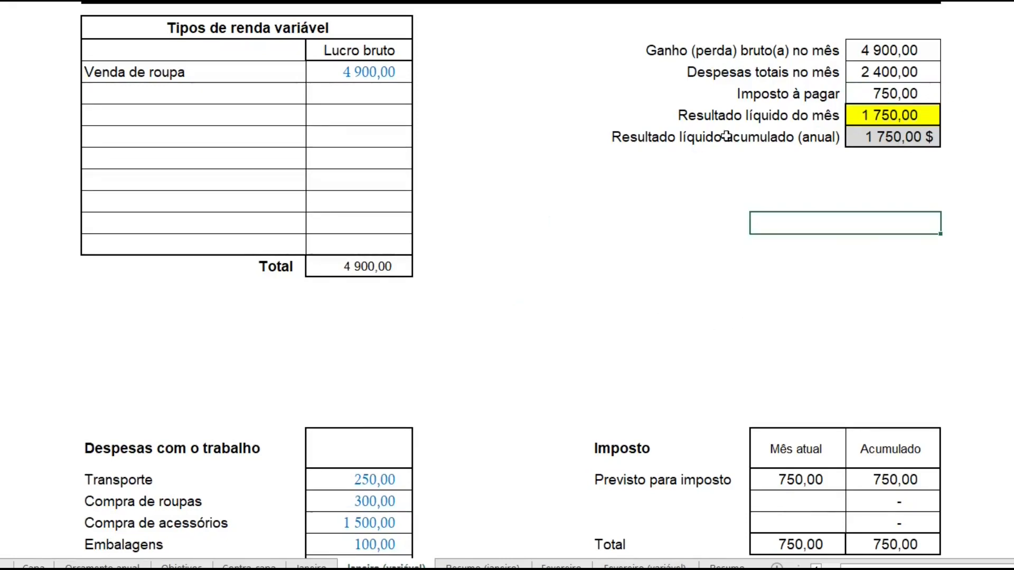
# Examine the month's net result and annual accumulated result, and compare them with Venda de roupas on the Janeiro sheet
pyautogui.click(911, 114)
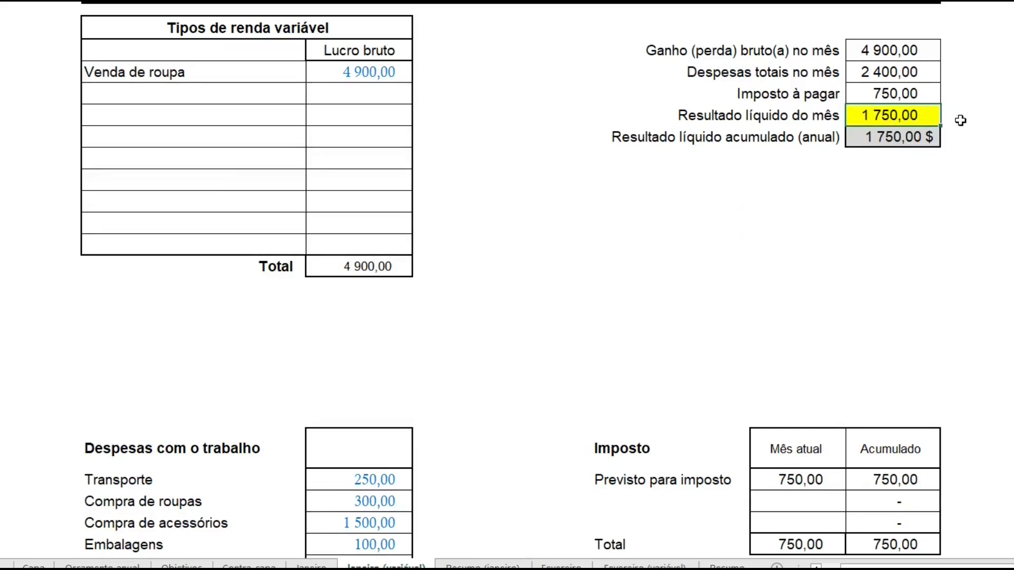
pyautogui.click(899, 136)
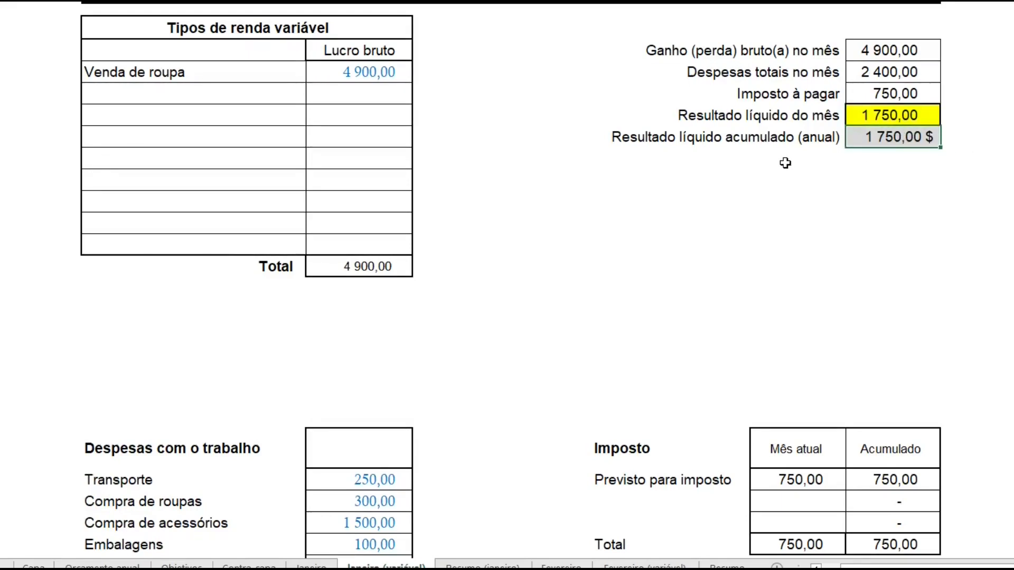
pyautogui.click(824, 210)
pyautogui.click(914, 115)
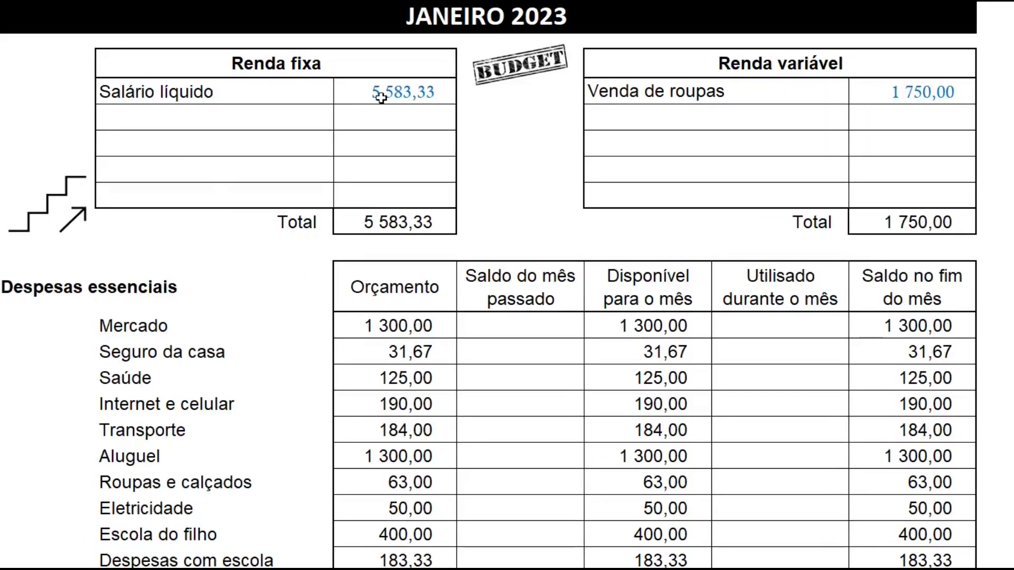
pyautogui.click(906, 92)
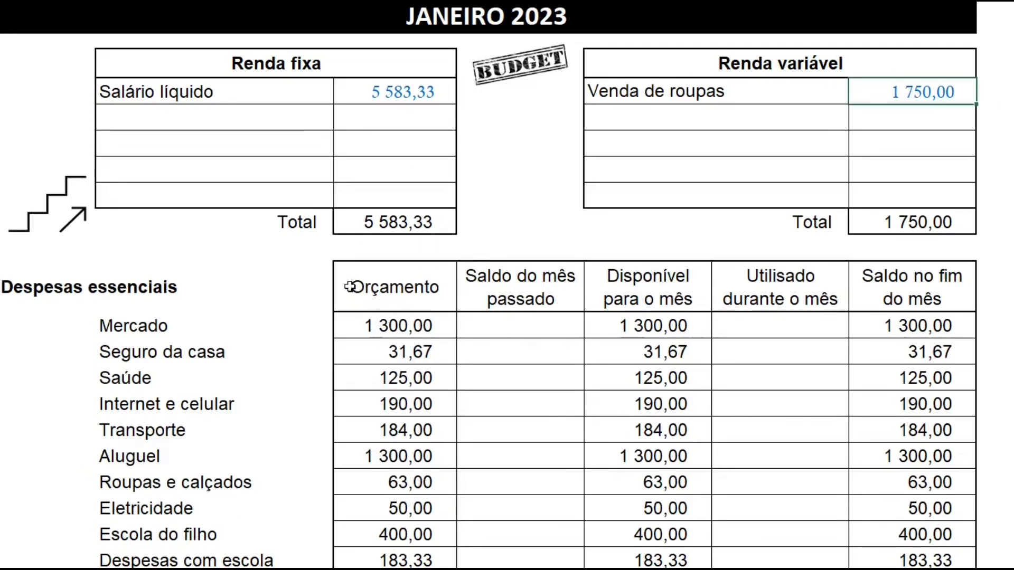
# Examine the essential expenses' Orçamento amounts from Mercado to Despesas com escola and the Saldo do mês passado column
pyautogui.moveTo(136, 334); pyautogui.dragTo(366, 559)
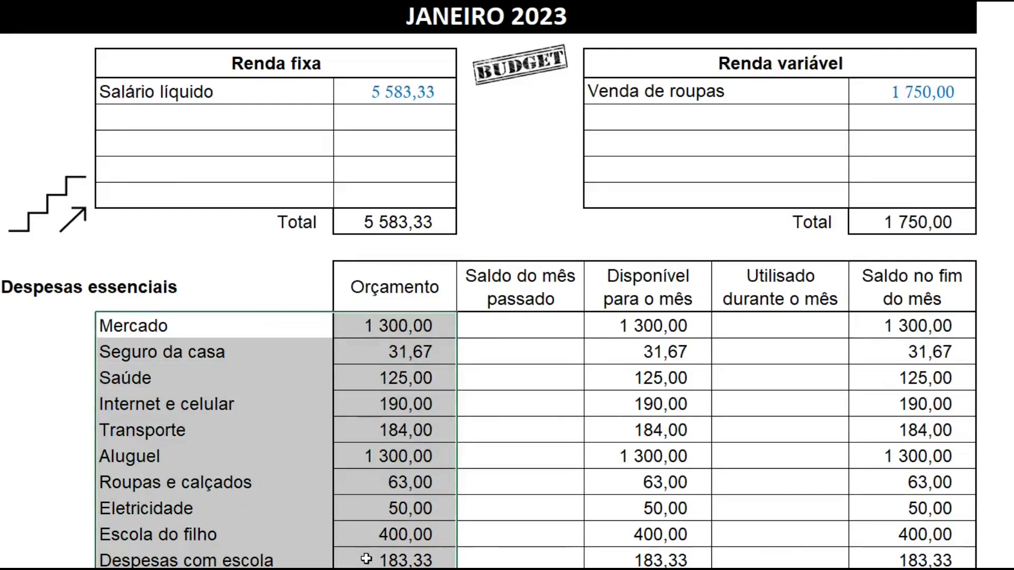
pyautogui.click(137, 353)
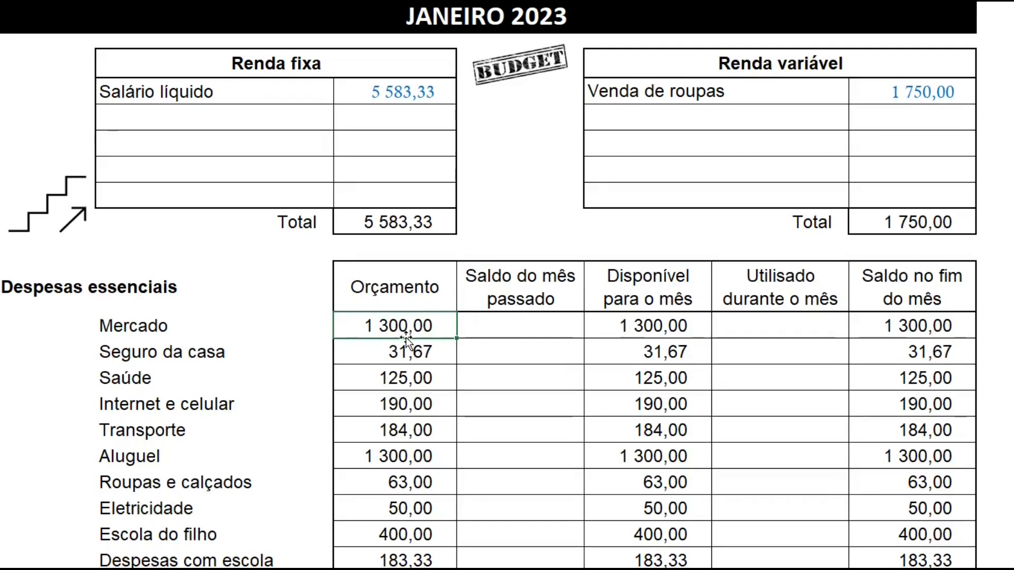
pyautogui.click(414, 354)
pyautogui.press('Down')
pyautogui.press('Down')
pyautogui.press('Down')
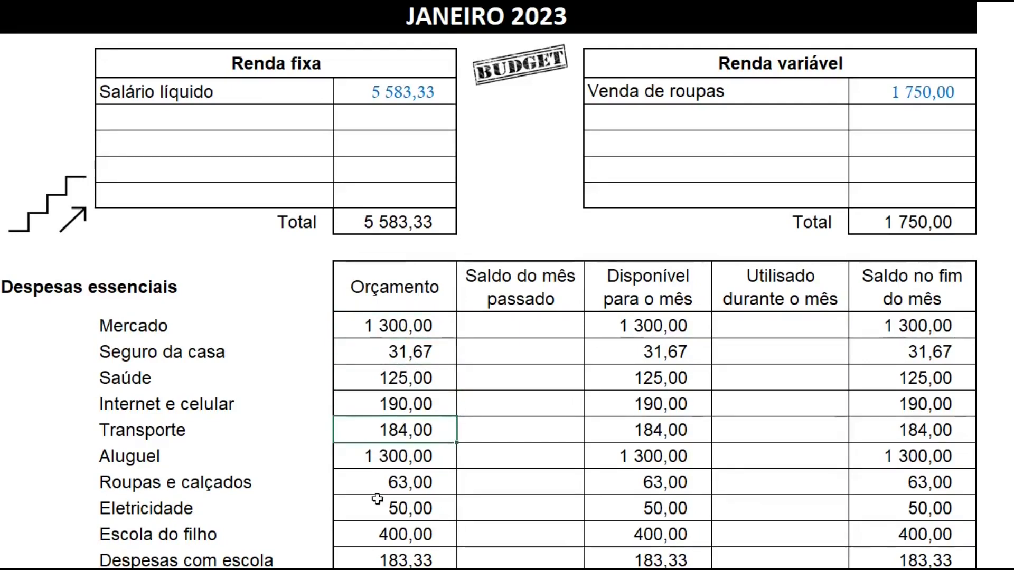
pyautogui.scroll(-2, 433, 343)
pyautogui.click(523, 183)
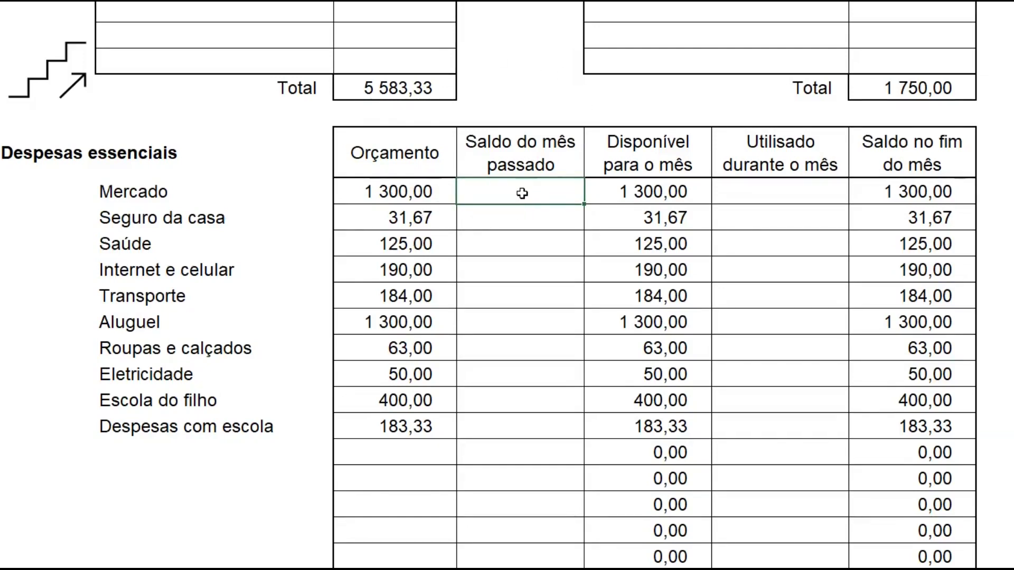
pyautogui.moveTo(521, 194); pyautogui.dragTo(498, 482)
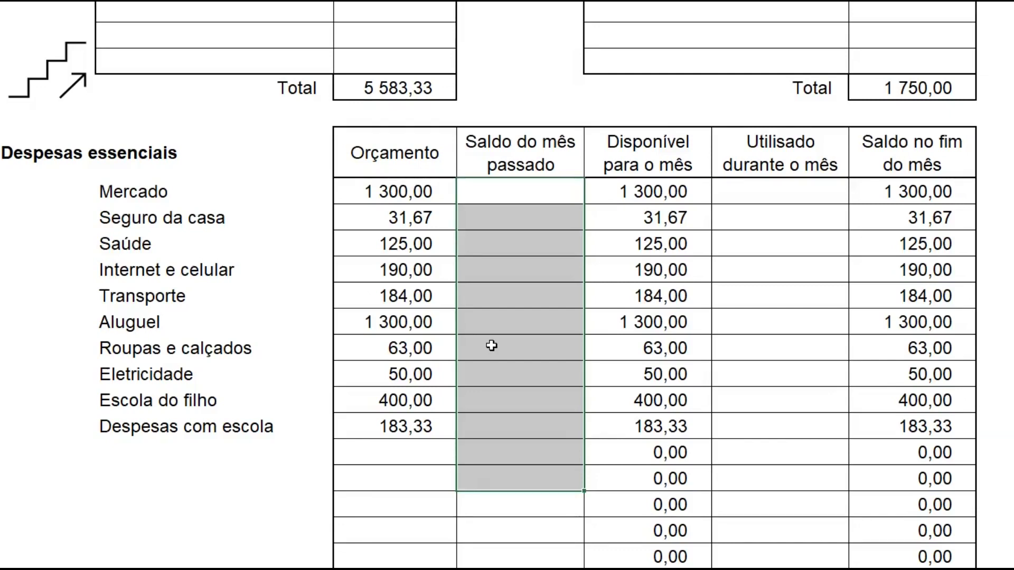
# Enter January's used amounts: Mercado 900,00, Seguro 31,67, Saúde 15,00, Internet 190,00, Transporte 184,00, Aluguel 1 300,00, Eletricidade 50,00, Escola do filho 400,00, Despesas com escola 50,00
pyautogui.click(764, 193)
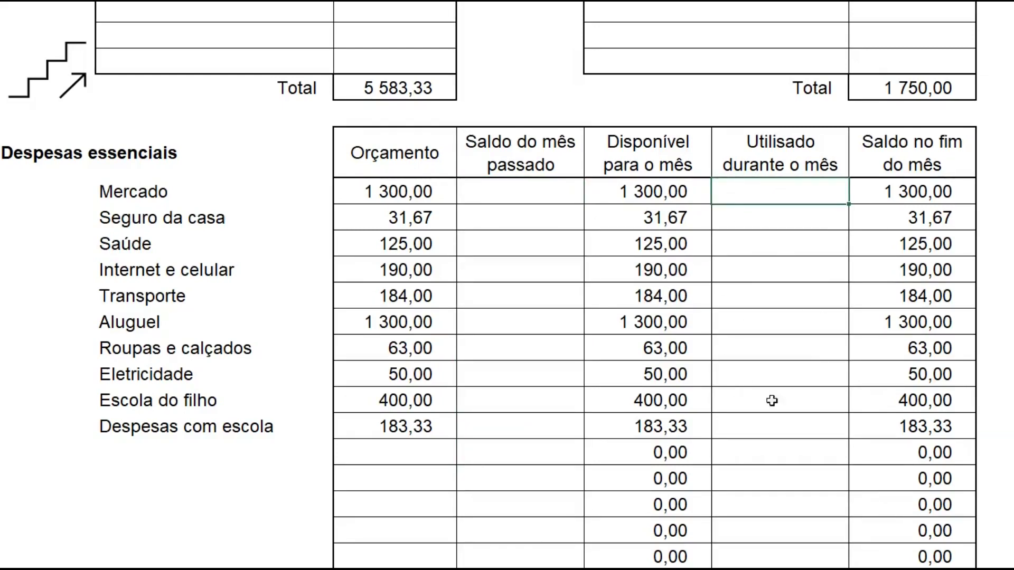
pyautogui.write('900,00 31,67 15,00 190,00 184,00 1 300,00  50,00 400,00 50,00')
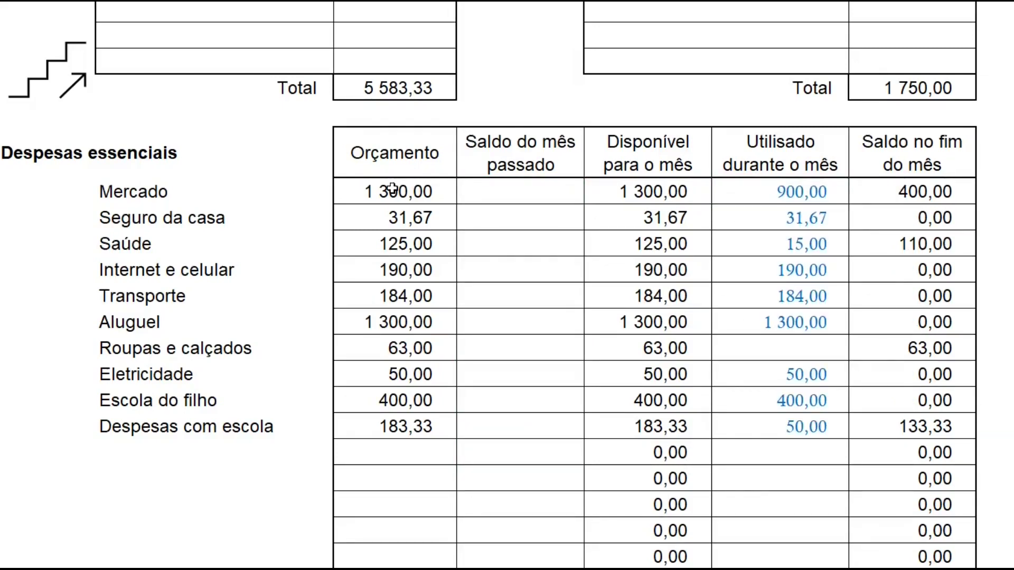
# Examine the Mercado row's previous balance, available amount, used amount and end-of-month balance
pyautogui.click(476, 190)
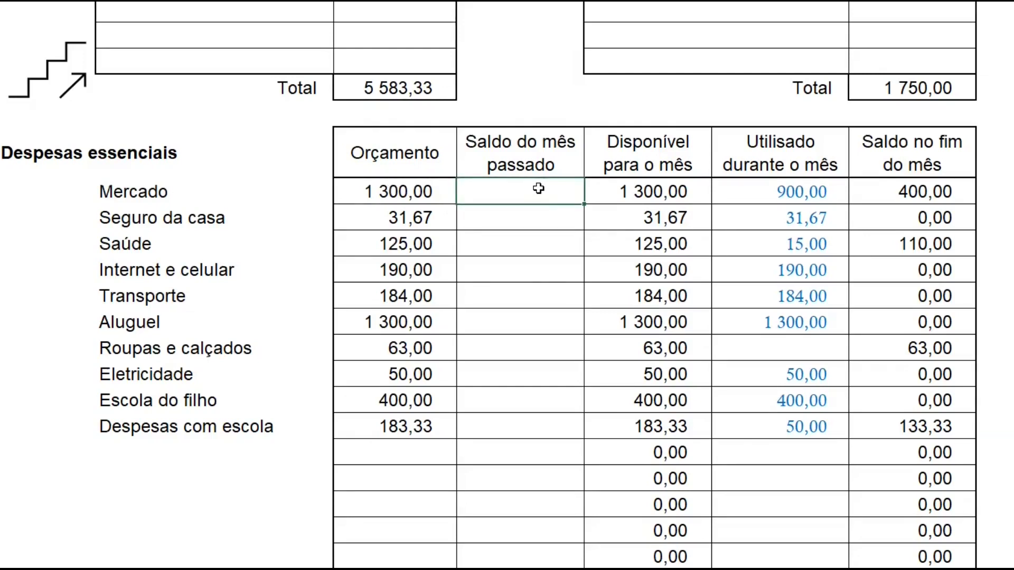
pyautogui.click(651, 197)
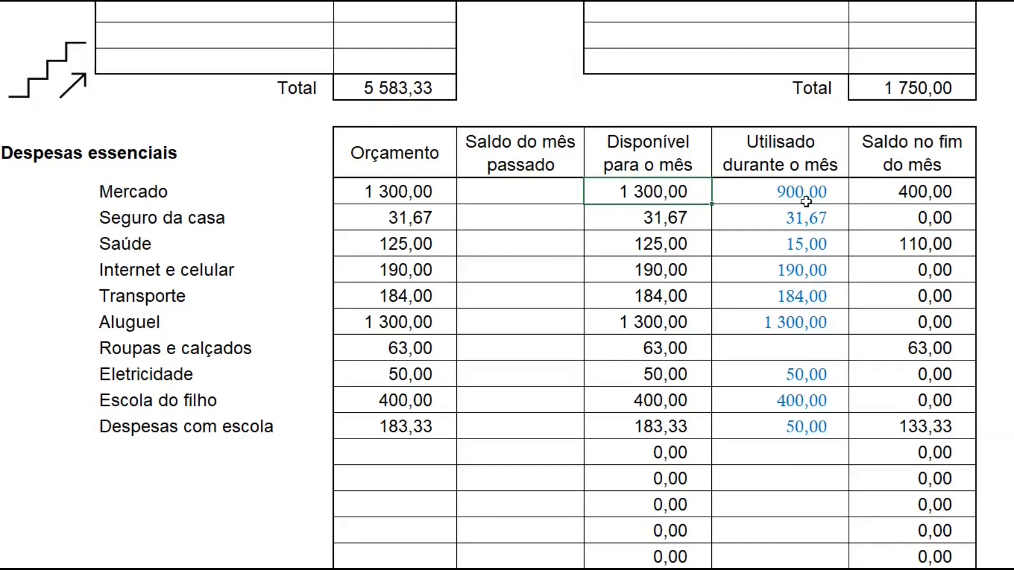
pyautogui.click(760, 189)
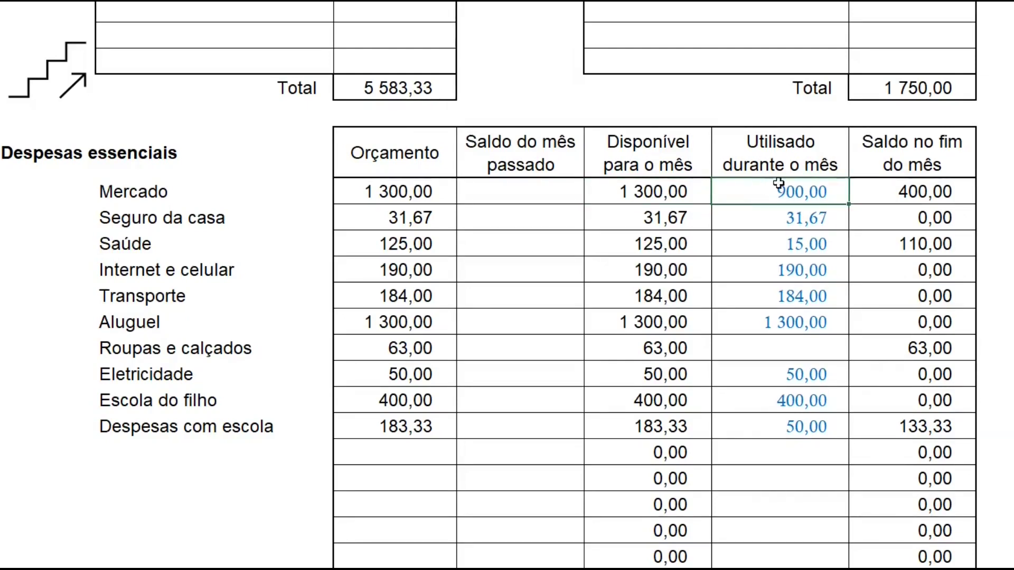
pyautogui.click(927, 199)
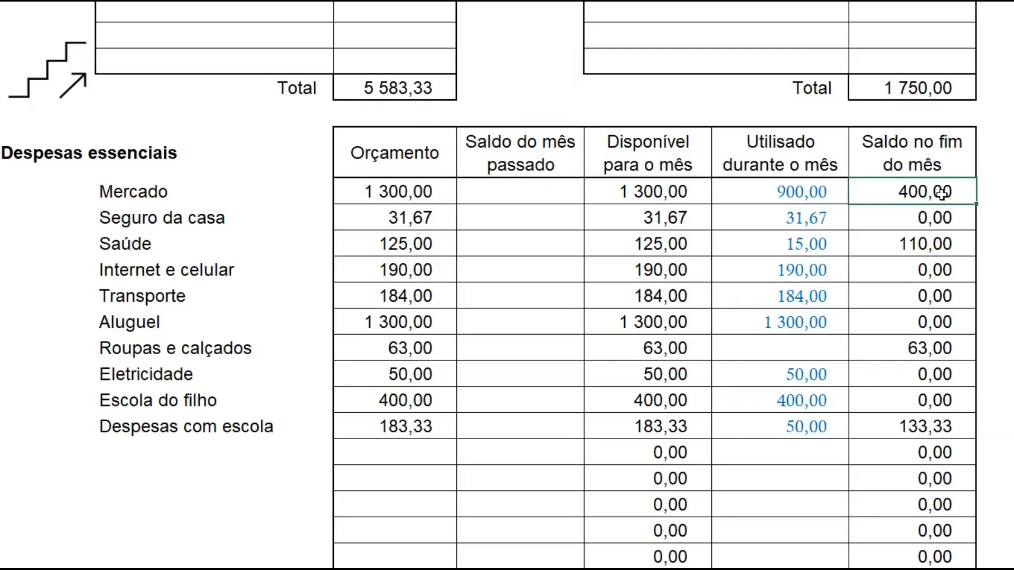
# Compare the budgets and end-of-month balances of the fixed expenses such as Seguro da casa, Transporte, Aluguel and Escola do filho
pyautogui.moveTo(222, 219); pyautogui.dragTo(425, 216)
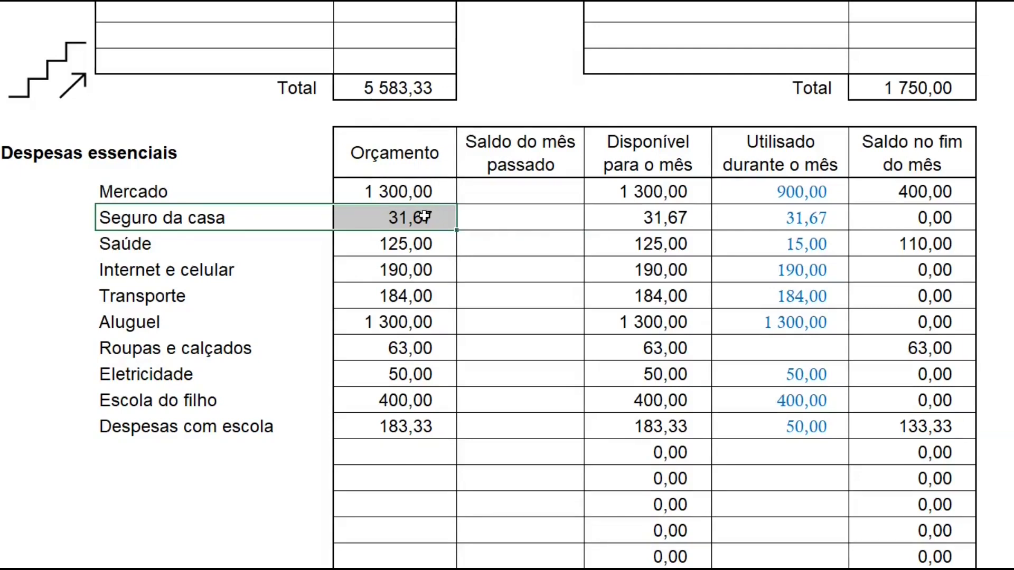
pyautogui.click(420, 225)
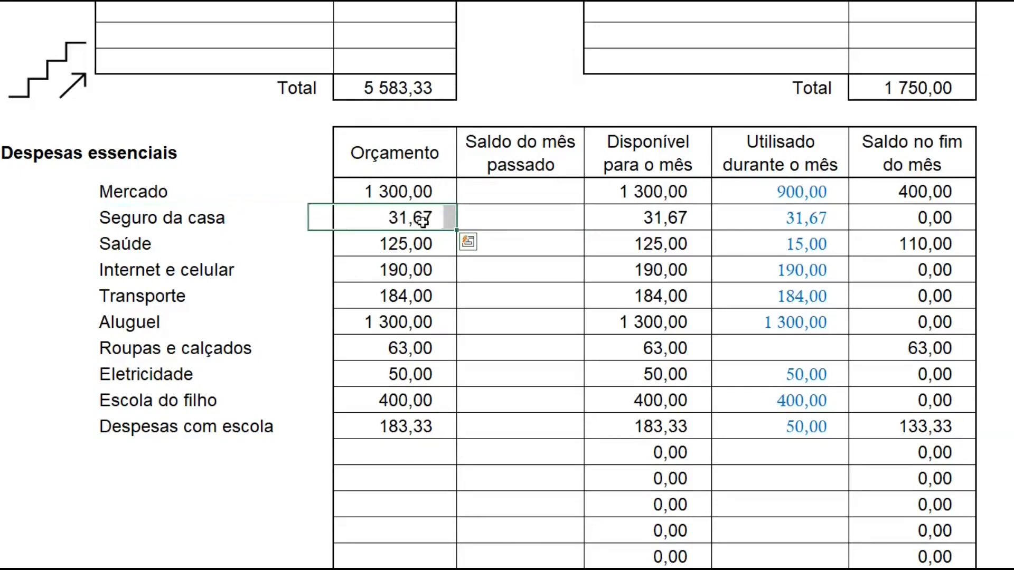
pyautogui.click(425, 269)
pyautogui.click(409, 293)
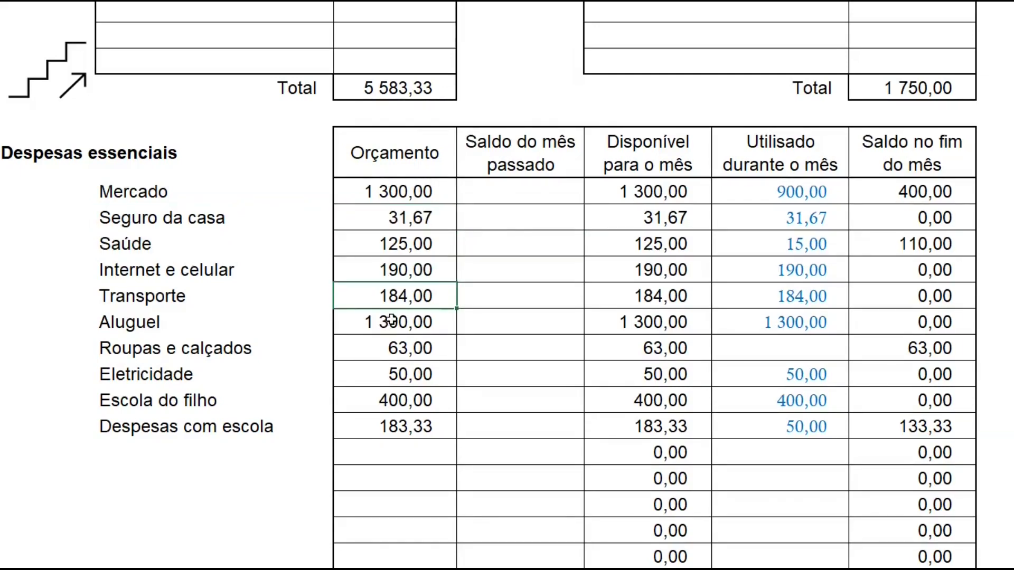
pyautogui.click(392, 318)
pyautogui.click(402, 379)
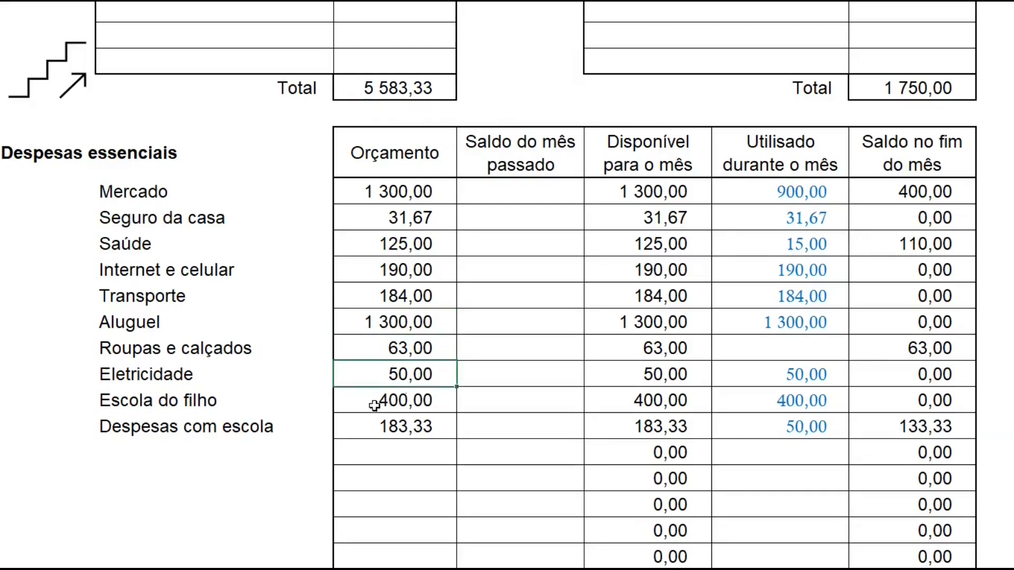
pyautogui.click(372, 402)
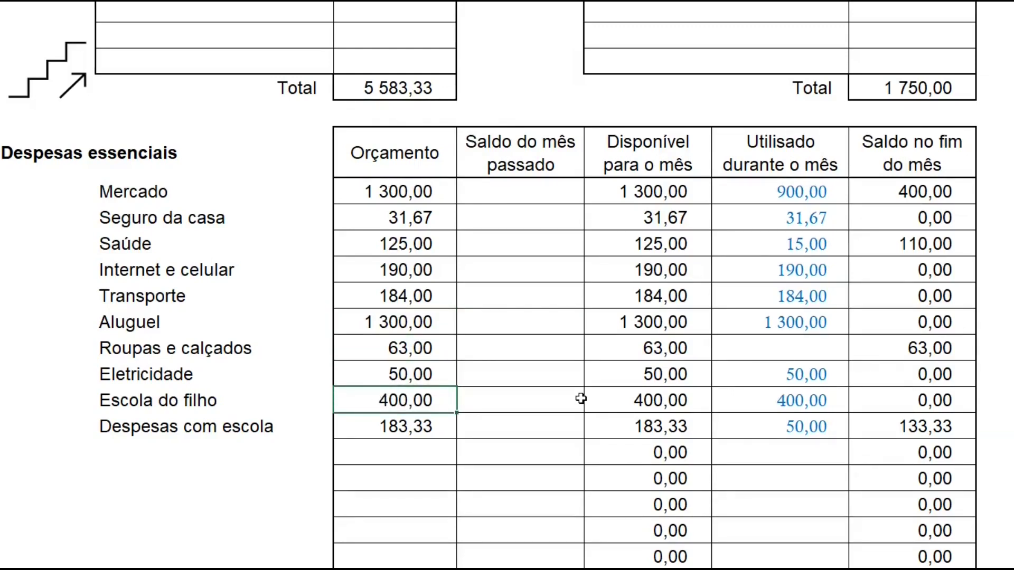
pyautogui.click(921, 216)
pyautogui.click(922, 295)
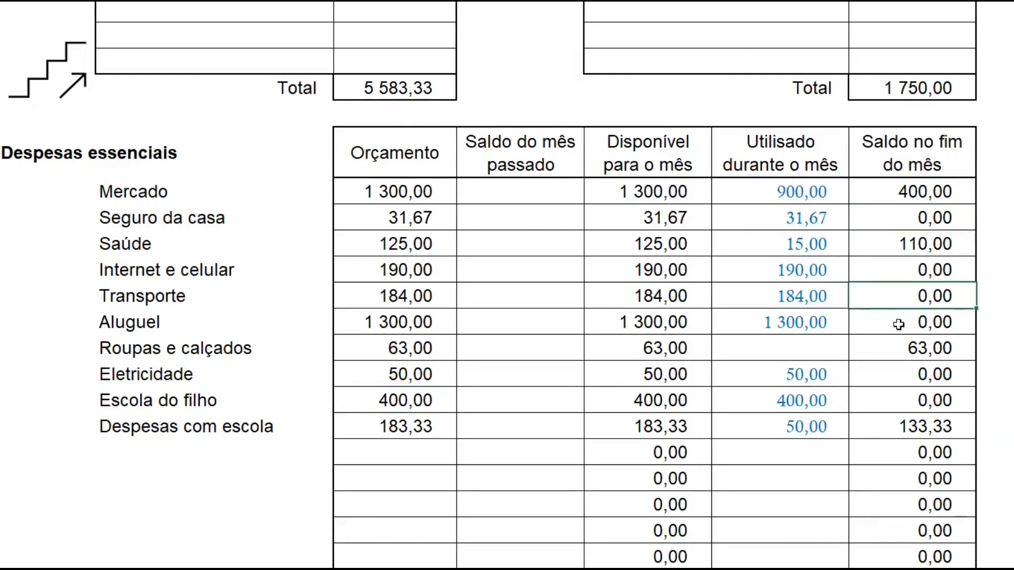
pyautogui.click(896, 321)
pyautogui.click(909, 395)
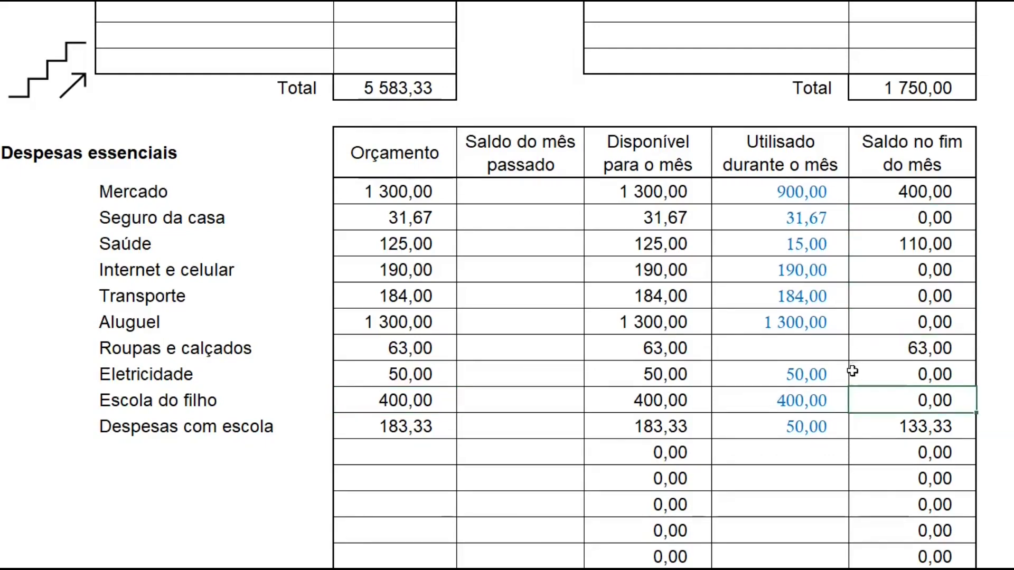
# Examine the Saúde row's used amount and end-of-month balance, alongside the Salário líquido income in Renda fixa
pyautogui.click(47, 235)
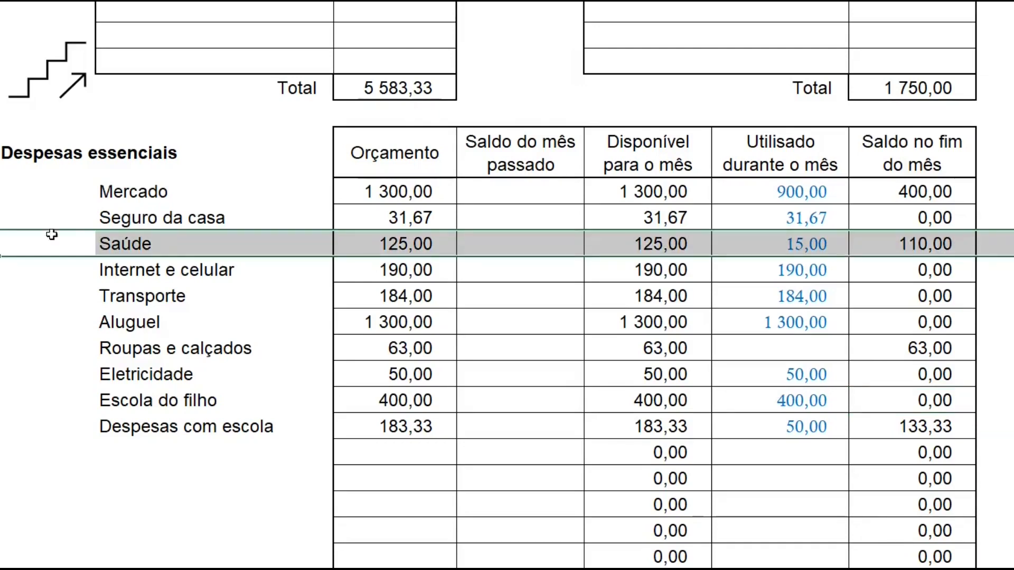
pyautogui.click(803, 249)
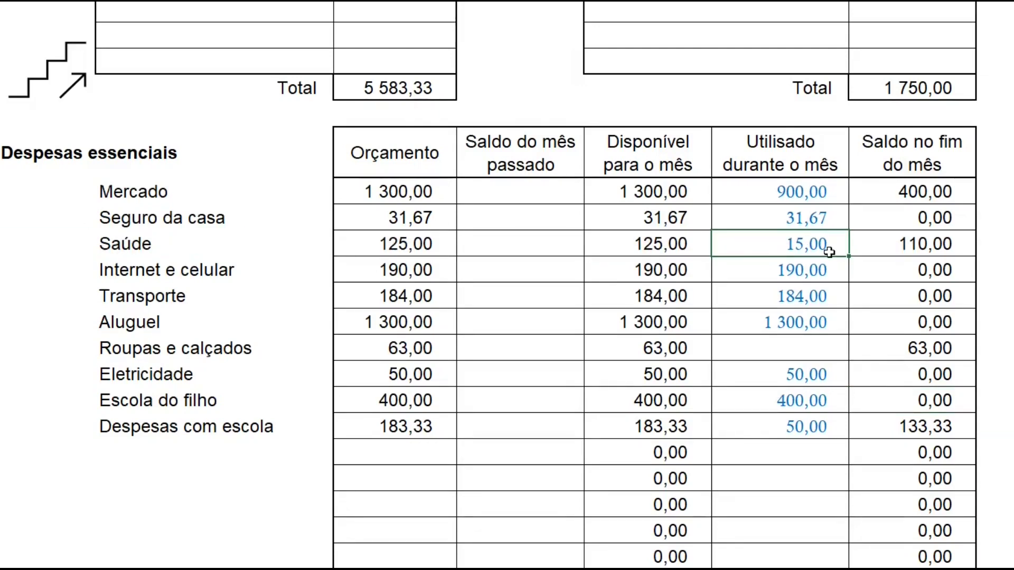
pyautogui.click(897, 248)
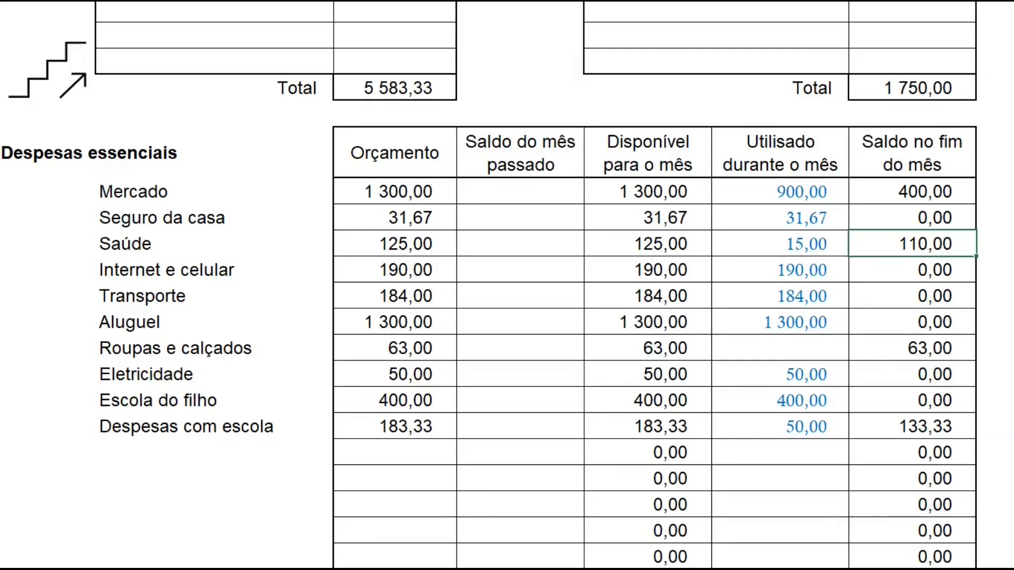
pyautogui.click(10, 243)
pyautogui.click(784, 244)
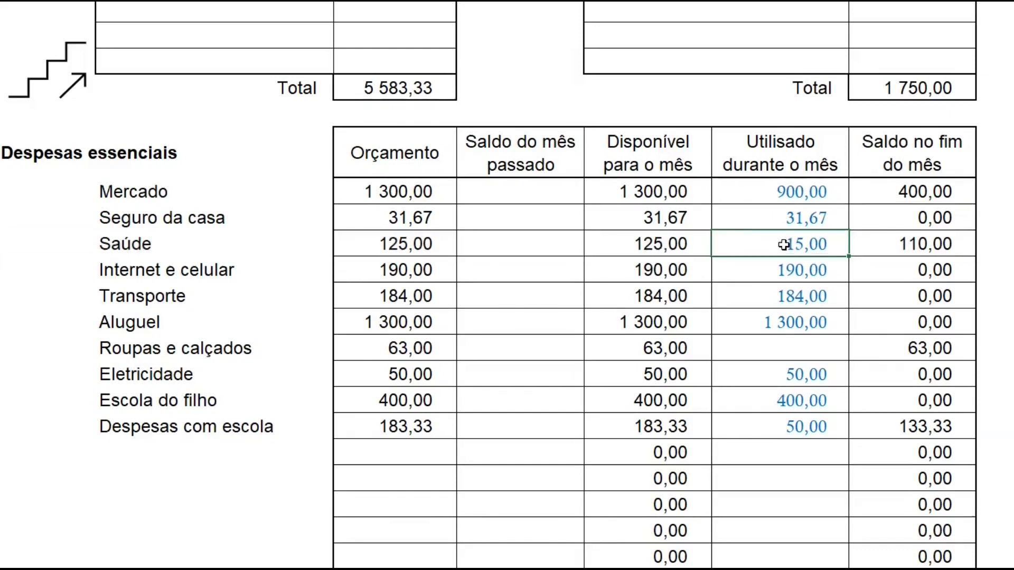
pyautogui.scroll(2, 396, 253)
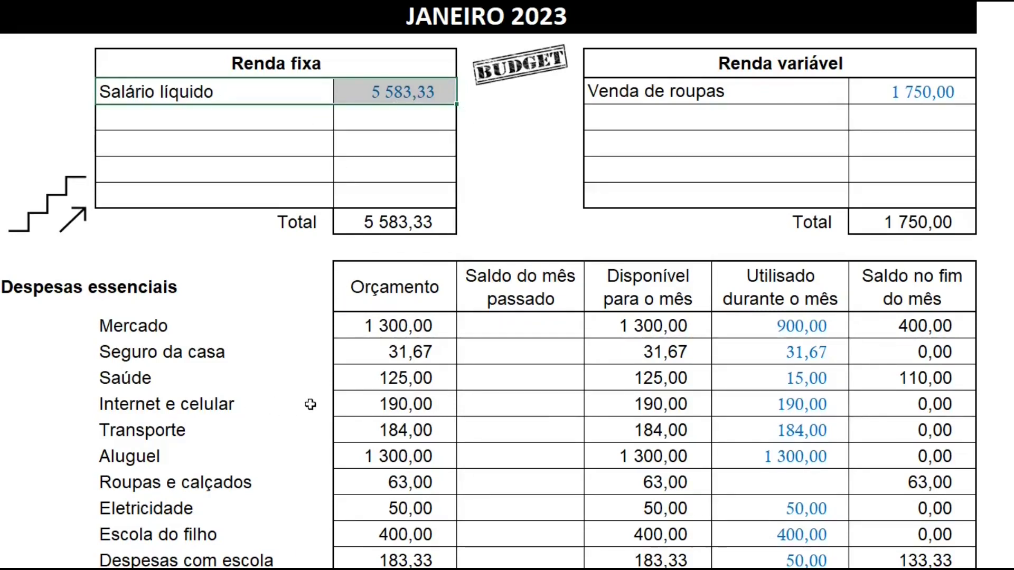
pyautogui.moveTo(146, 380); pyautogui.dragTo(863, 376)
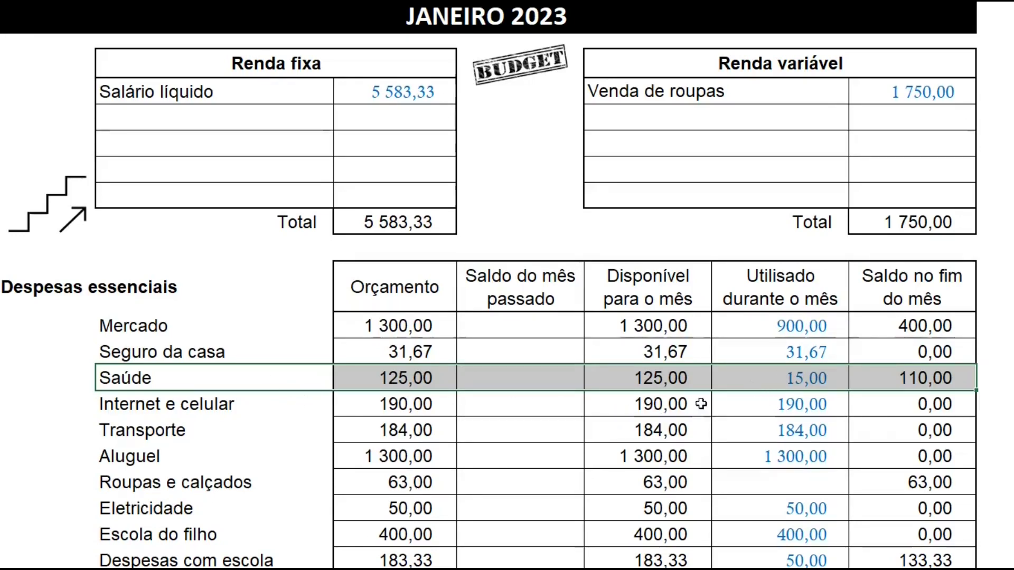
# Review January's remaining essential expense rows and the total of their end-of-month balances
pyautogui.scroll(-1, 391, 342)
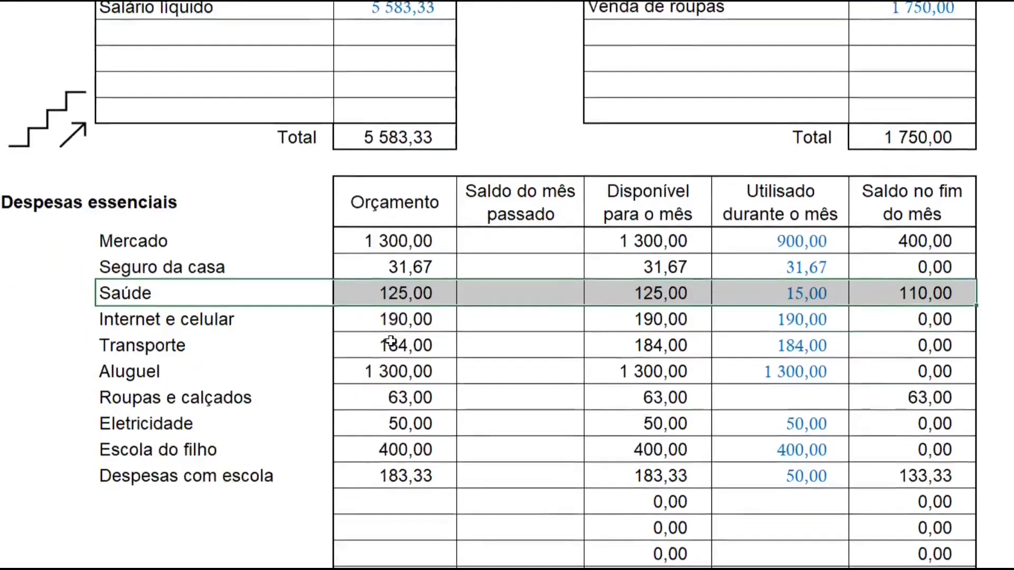
pyautogui.scroll(-1, 390, 341)
pyautogui.scroll(-1, 847, 182)
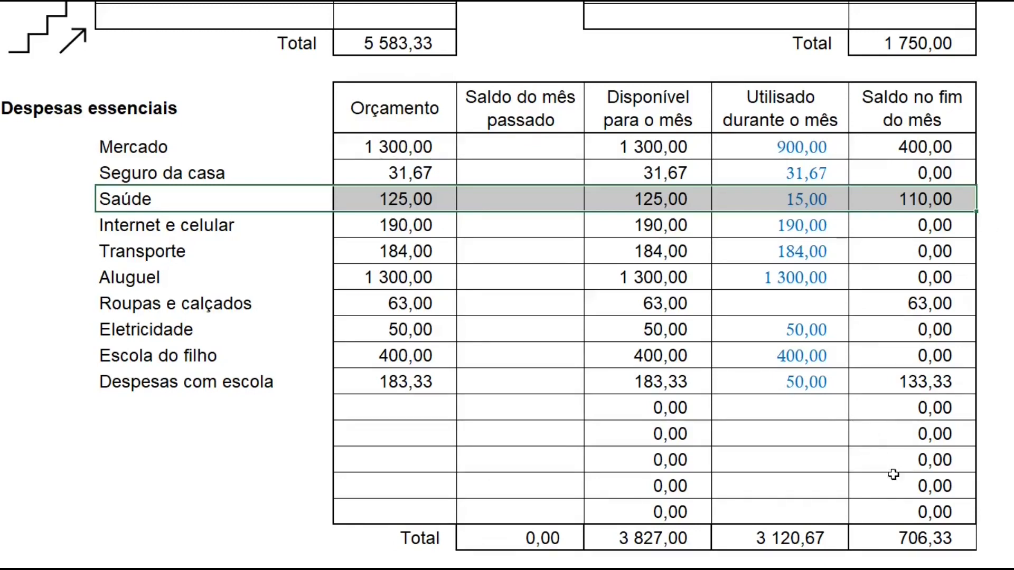
pyautogui.click(901, 537)
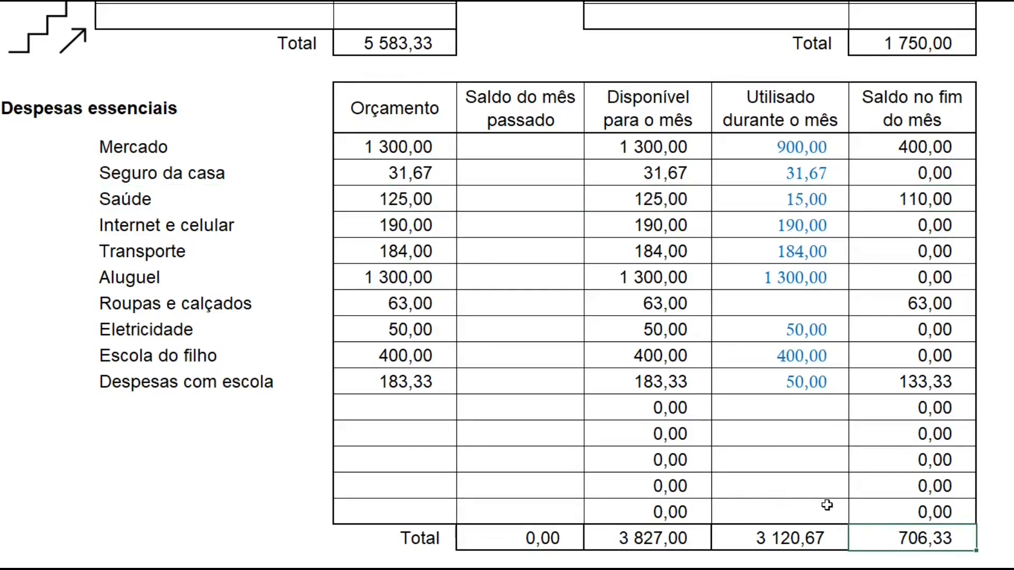
# Examine January's Educação table, checking the used amounts for Cursos and Livros
pyautogui.scroll(-6, 566, 378)
pyautogui.click(780, 150)
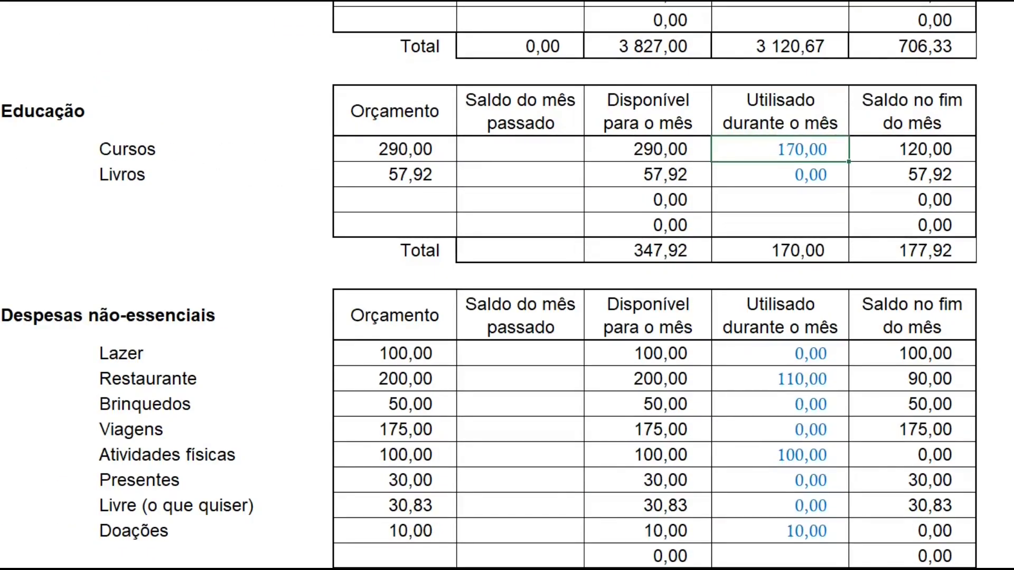
pyautogui.click(1, 149)
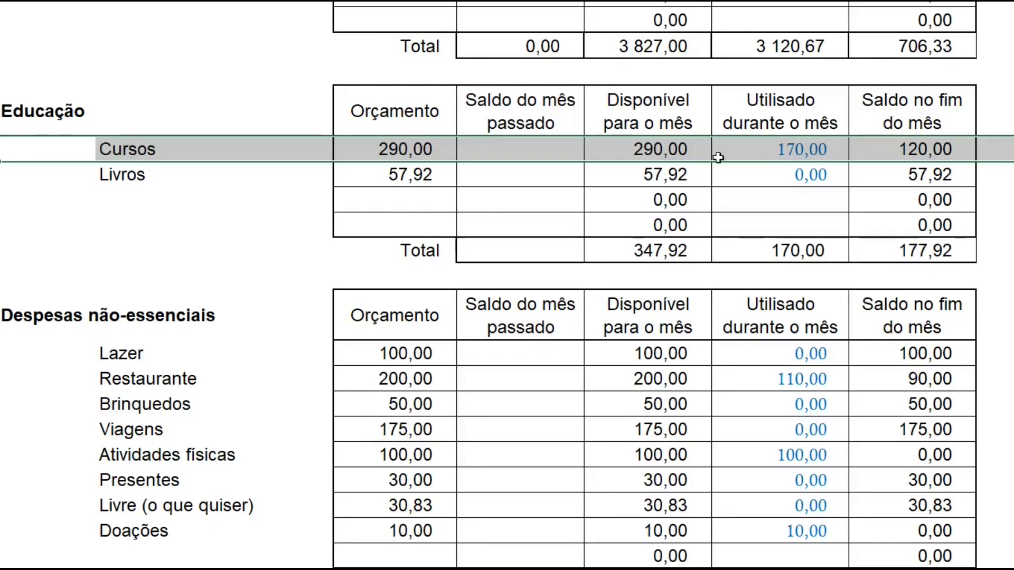
pyautogui.click(797, 174)
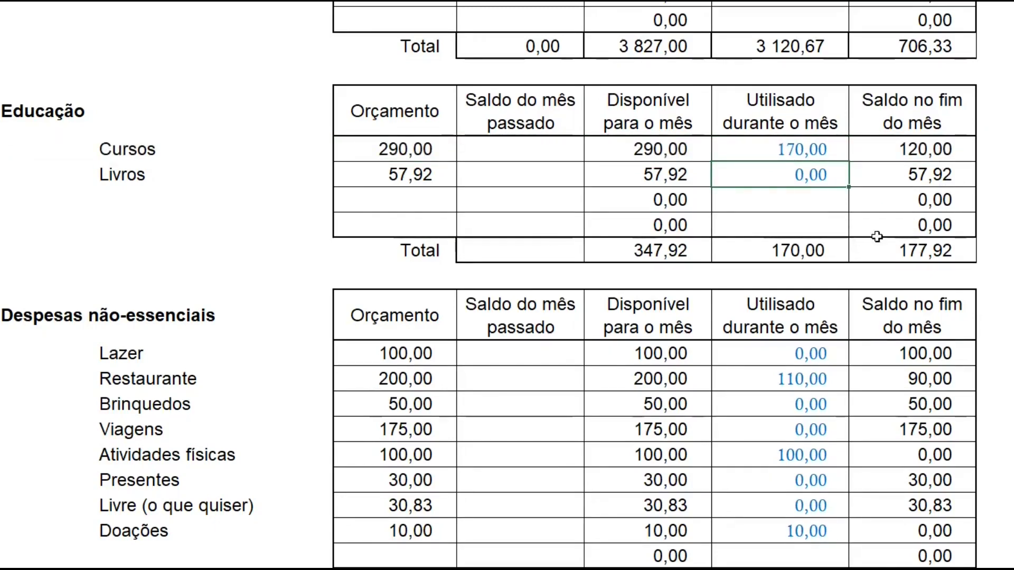
# Examine January's used amounts for the non-essential expenses Lazer, Restaurante, Atividades físicas and Doações
pyautogui.scroll(-1, 897, 238)
pyautogui.scroll(-3, 852, 246)
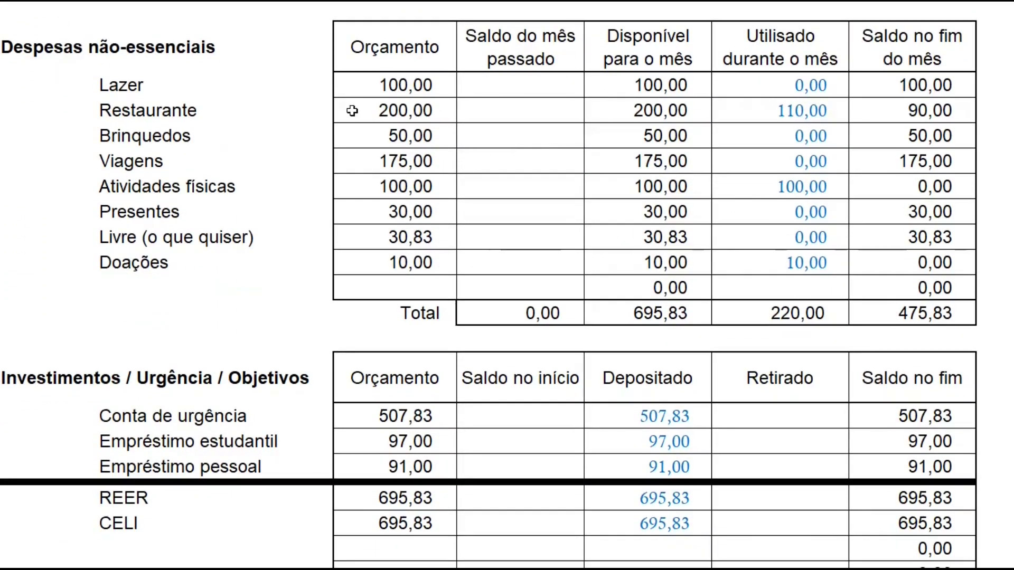
pyautogui.click(827, 93)
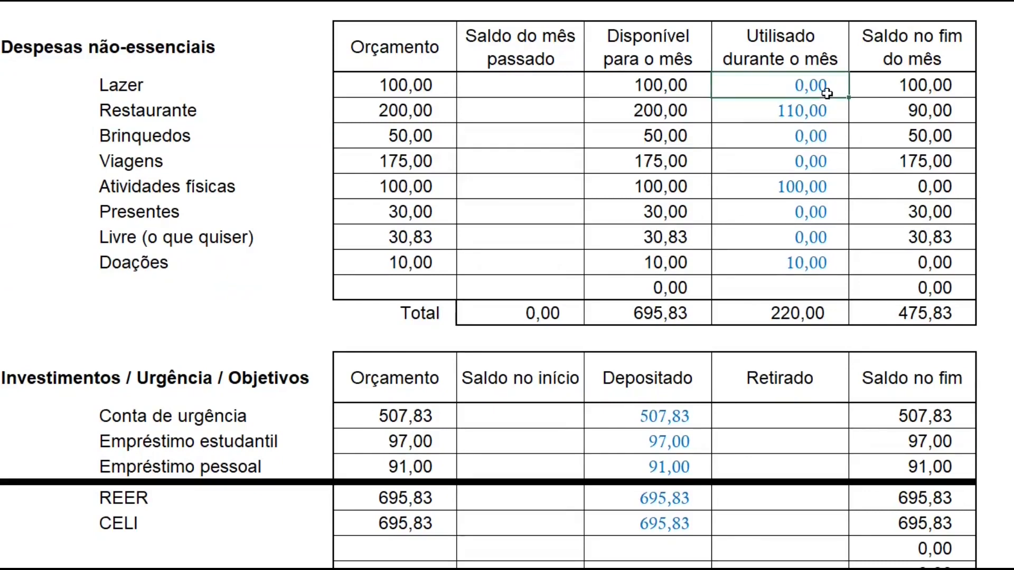
pyautogui.click(792, 117)
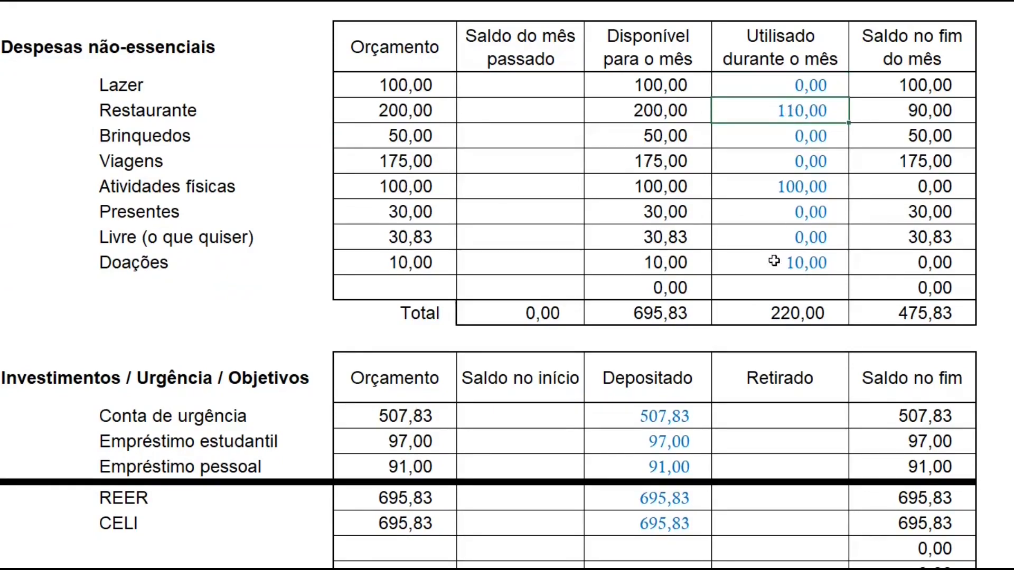
pyautogui.click(802, 196)
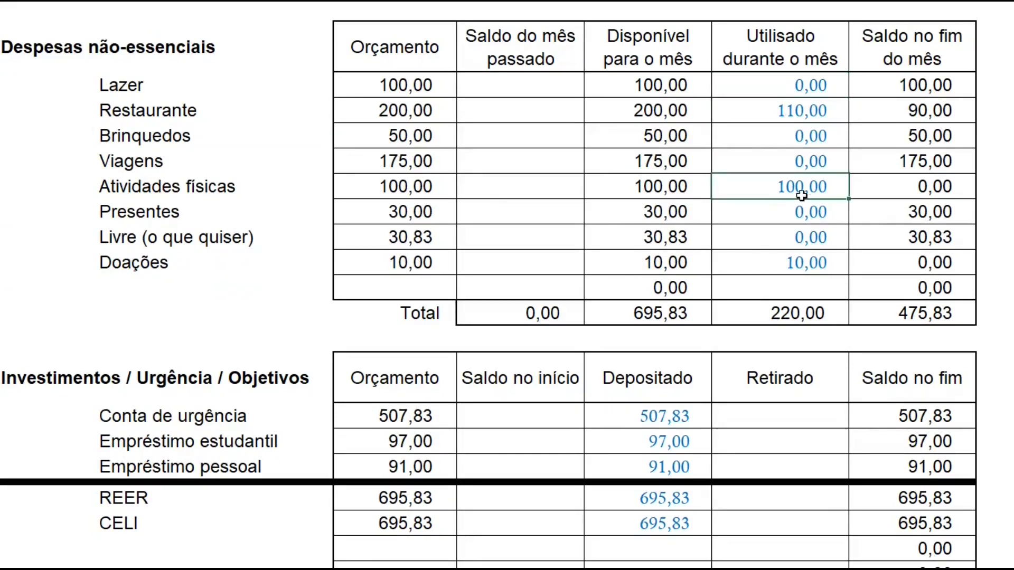
pyautogui.click(765, 265)
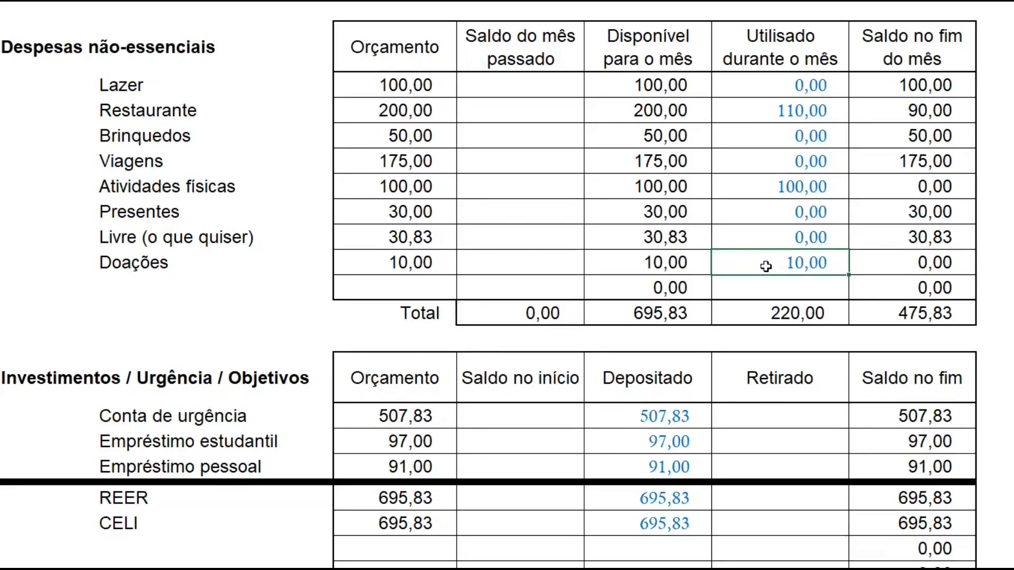
# Review January's Investimentos / Urgência / Objetivos table, highlighting the REER and CELI entries
pyautogui.scroll(-3, 766, 266)
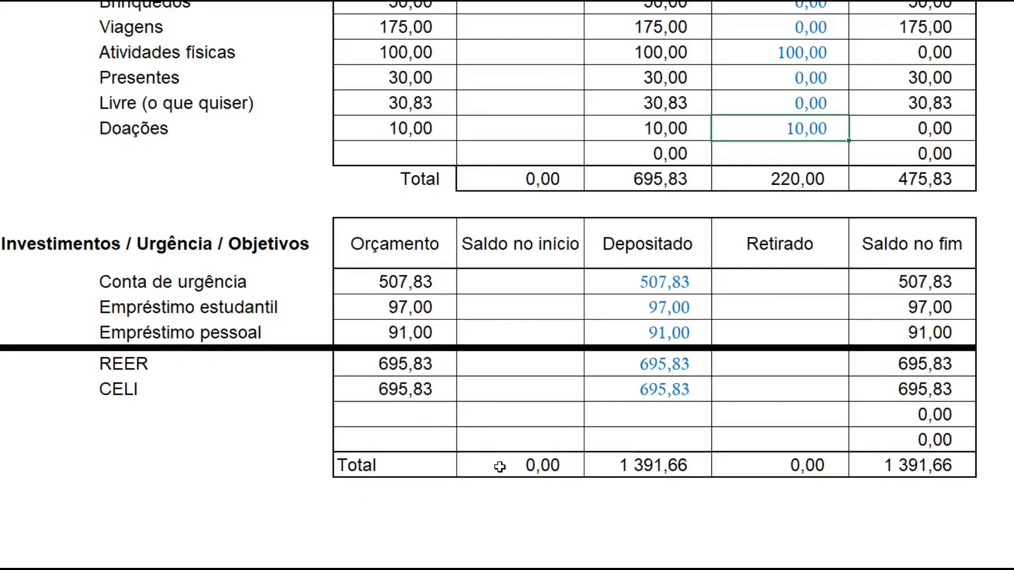
pyautogui.moveTo(113, 364); pyautogui.dragTo(112, 398)
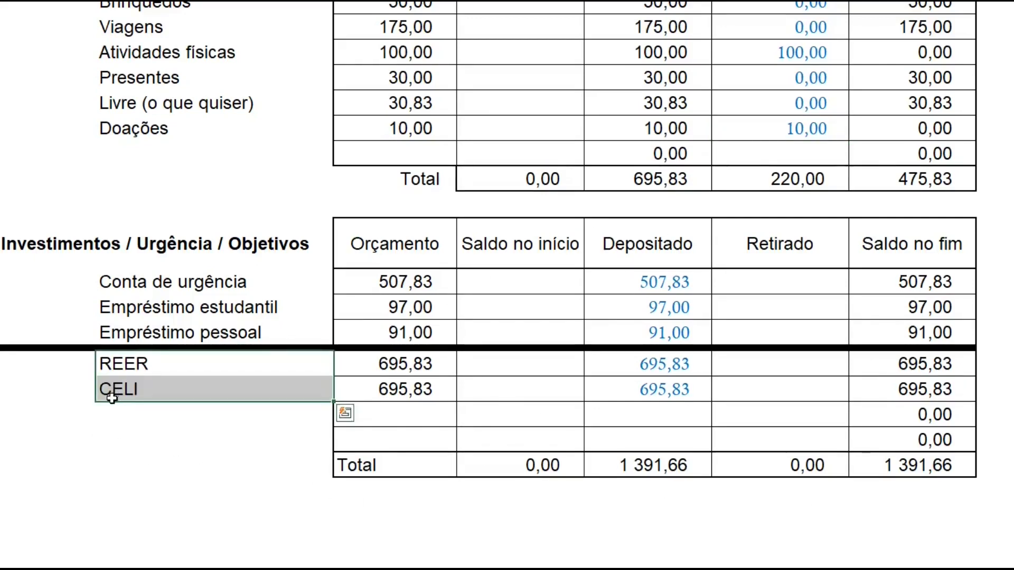
pyautogui.click(101, 440)
pyautogui.moveTo(106, 363); pyautogui.dragTo(94, 415)
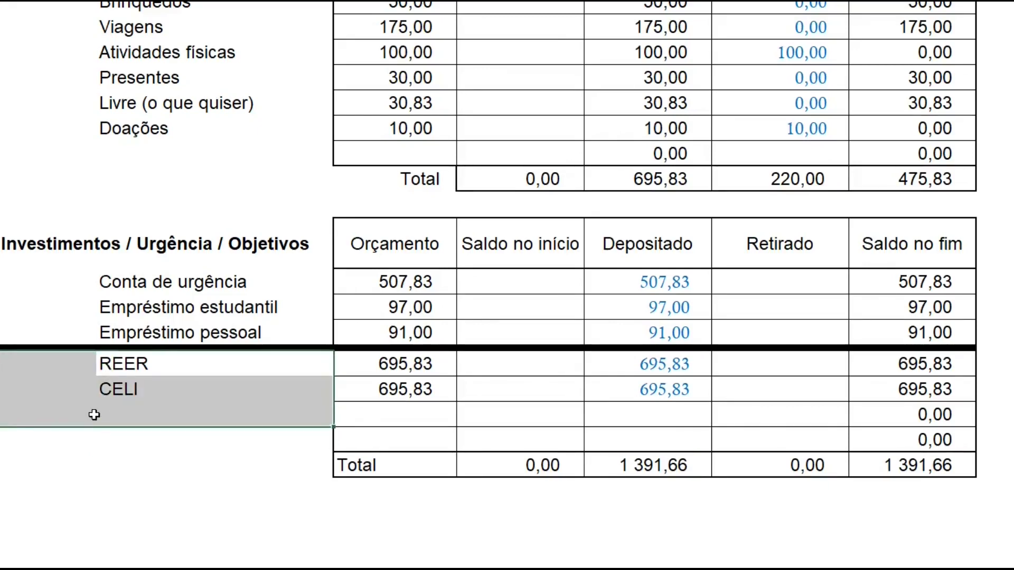
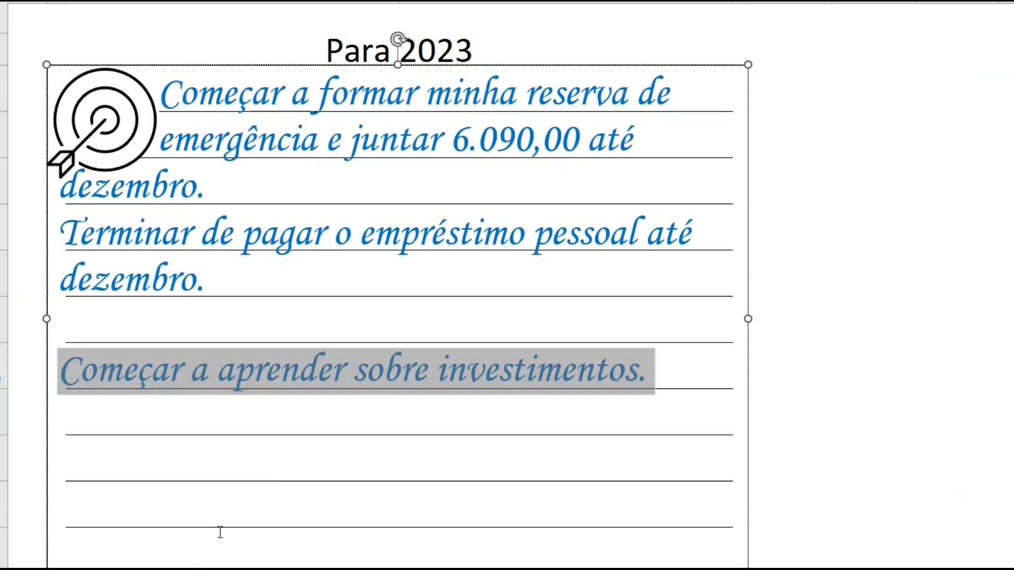
# Review the goals for 2023, including the one about starting to learn about investments
pyautogui.scroll(1, 328, 392)
pyautogui.scroll(-2, 328, 387)
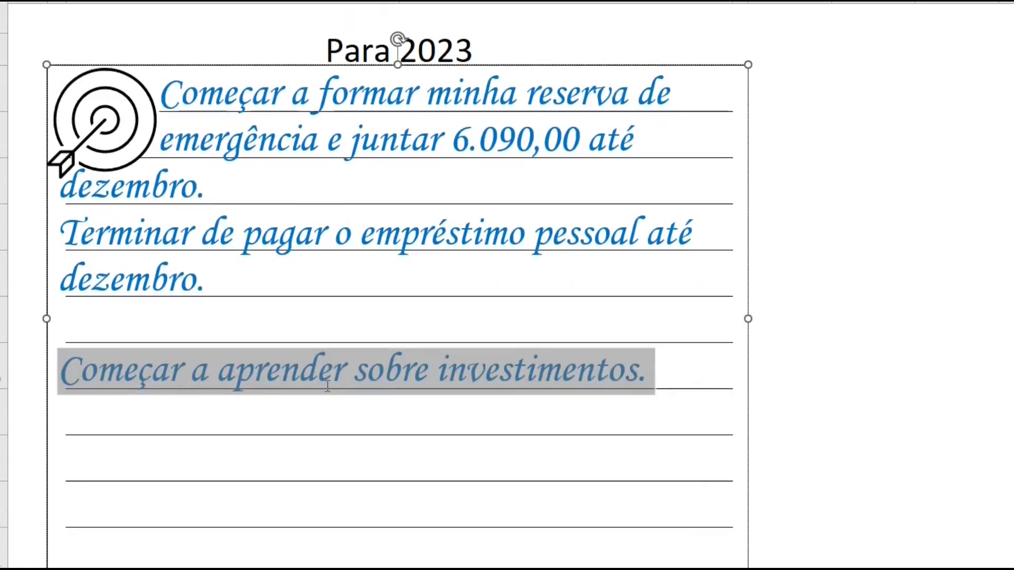
pyautogui.scroll(1, 468, 454)
# Go to the February 2023 budget and check the Salário líquido entry under Renda fixa
pyautogui.press('Left')
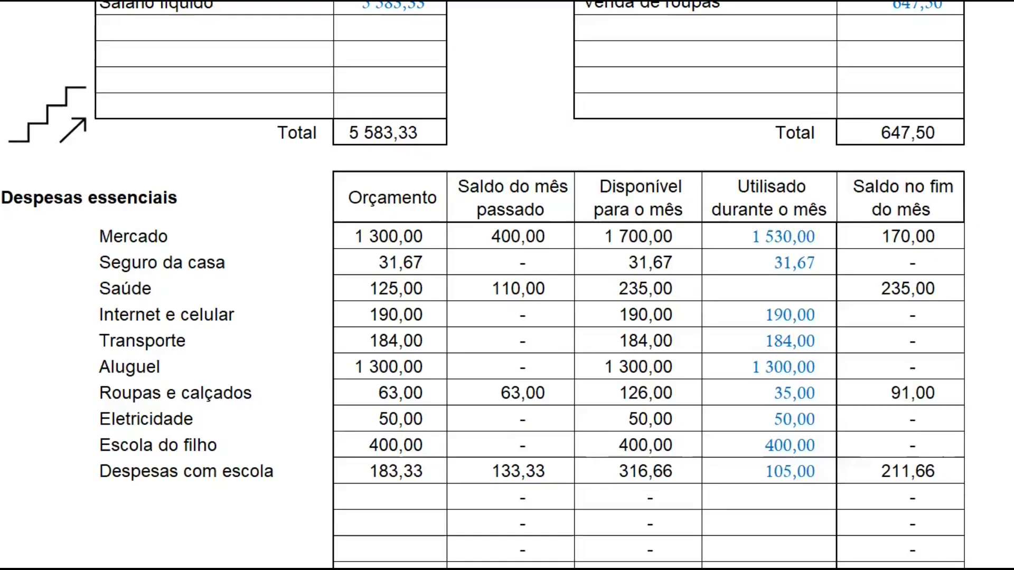
pyautogui.scroll(2, 482, 285)
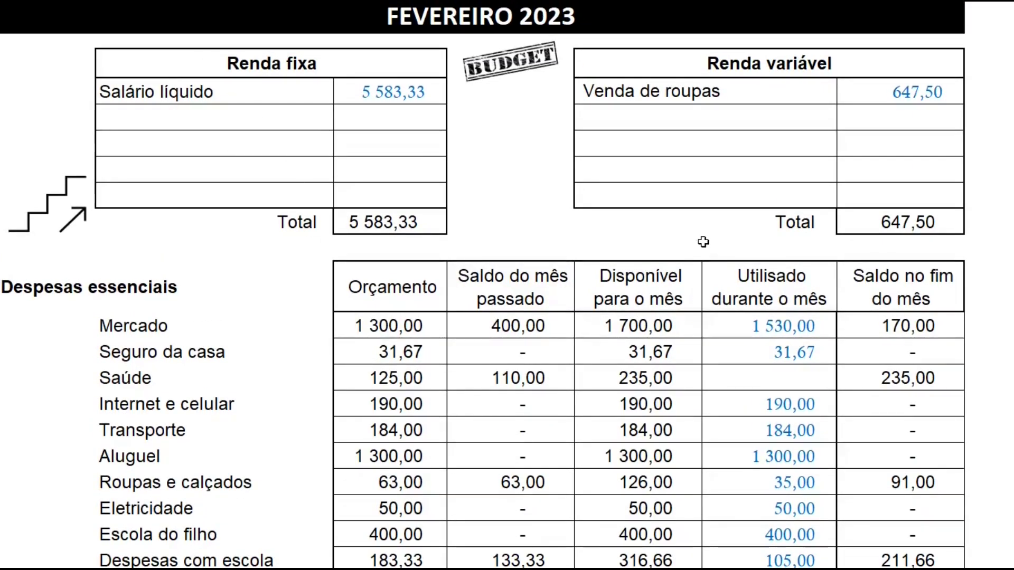
pyautogui.click(393, 100)
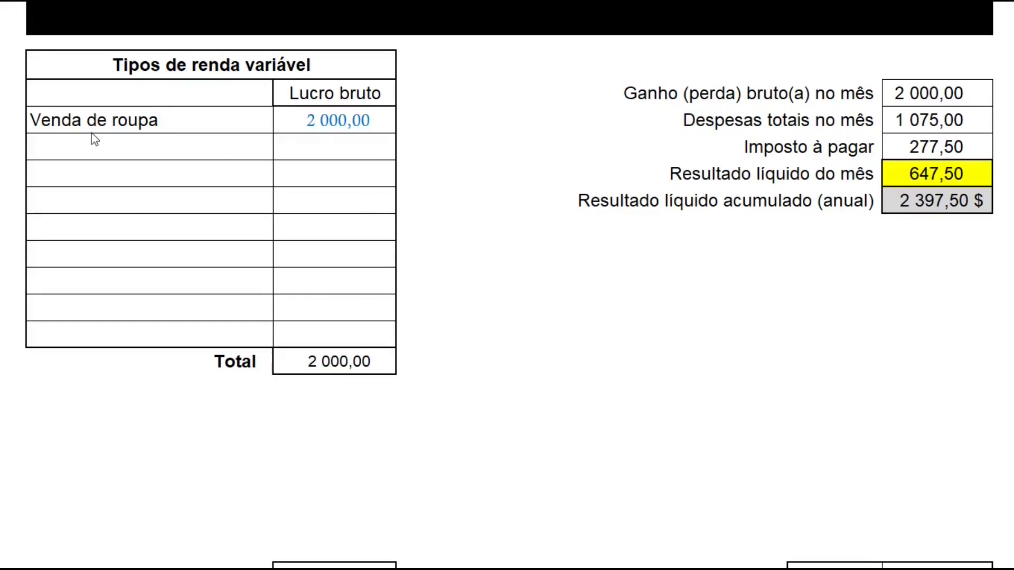
# Examine February's variable income details: the Venda de roupa gross profit, the work expenses and the tax provision
pyautogui.click(367, 119)
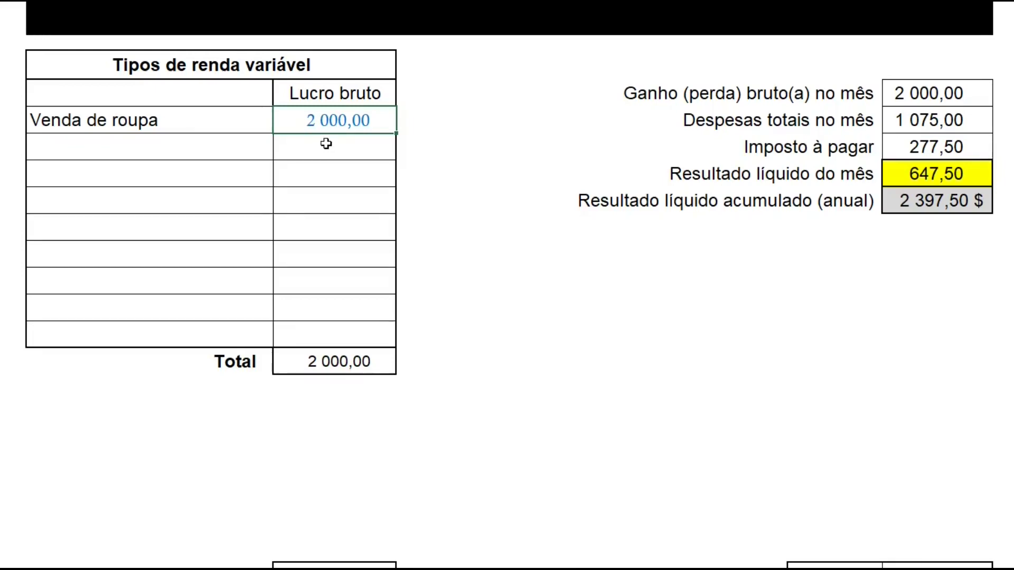
pyautogui.scroll(-1, 588, 364)
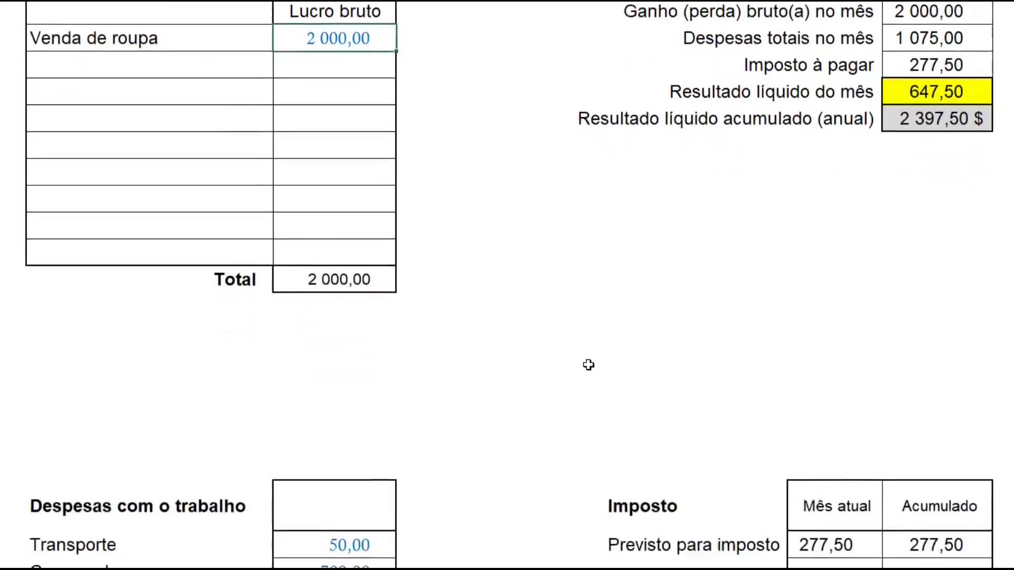
pyautogui.scroll(-3, 588, 365)
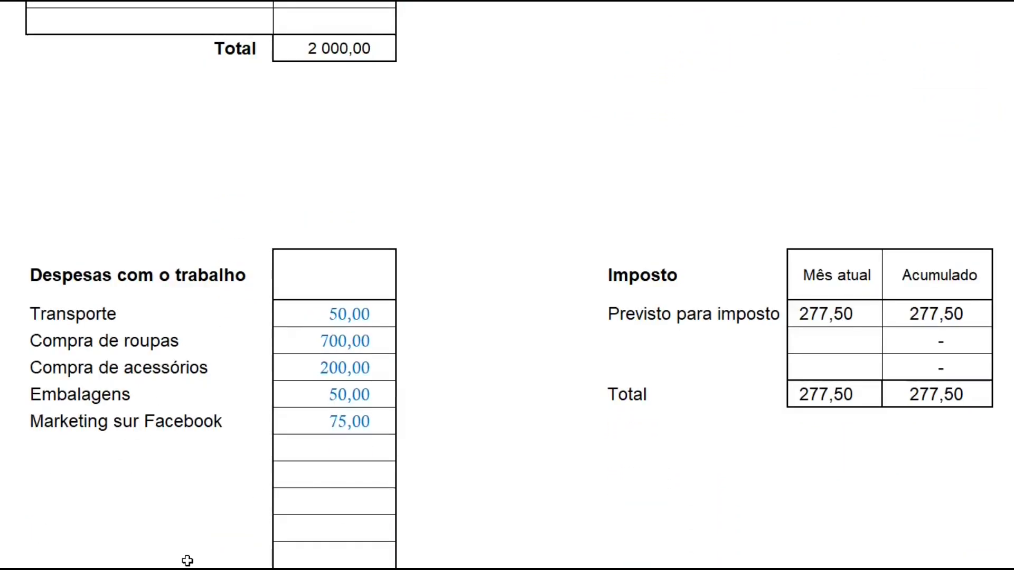
pyautogui.scroll(1, 678, 540)
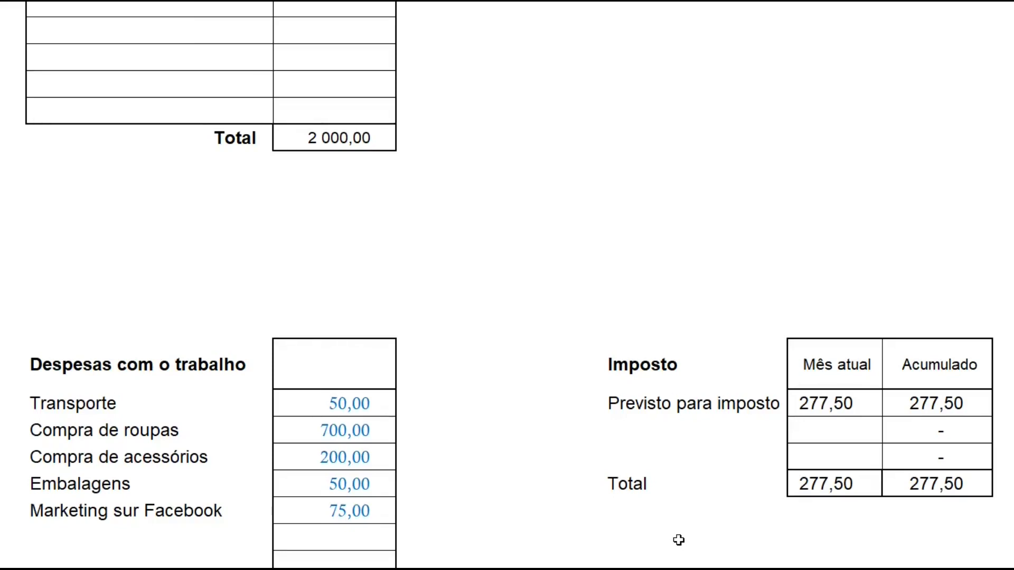
pyautogui.scroll(3, 347, 463)
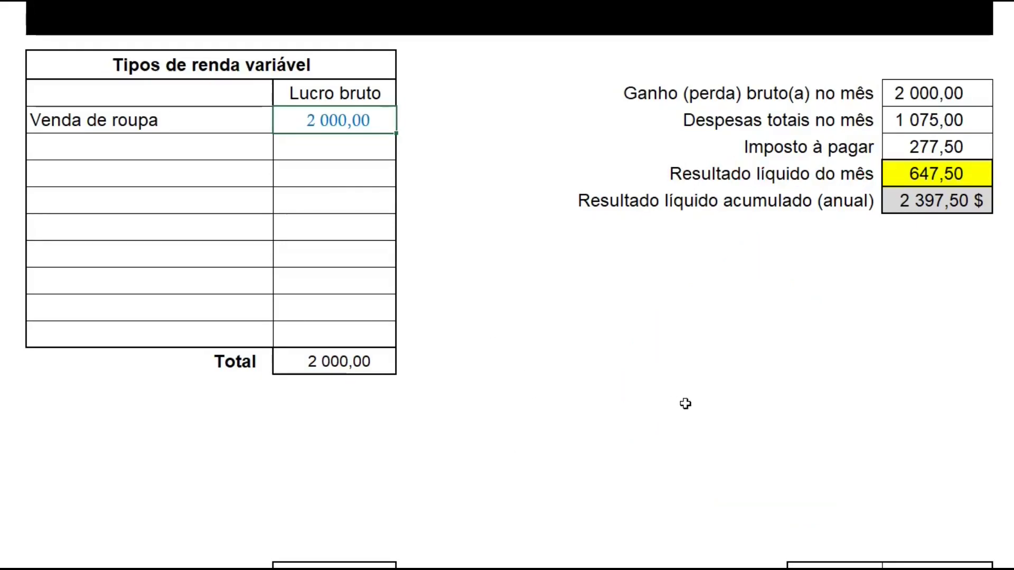
# Check February's variable income summary from gross gain, total expenses and tax to the monthly and accumulated net results
pyautogui.click(931, 97)
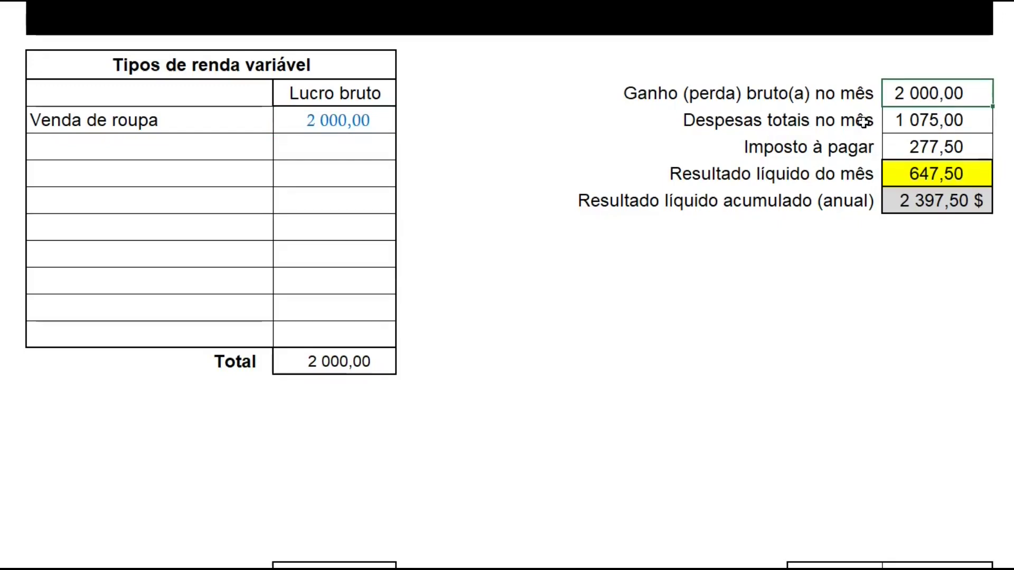
pyautogui.click(966, 124)
pyautogui.click(951, 147)
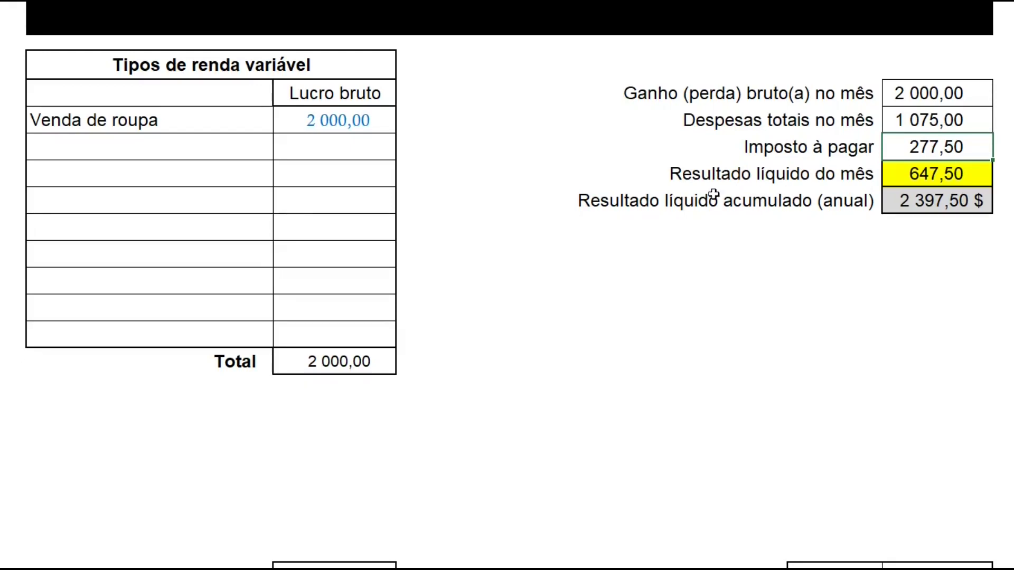
pyautogui.click(976, 177)
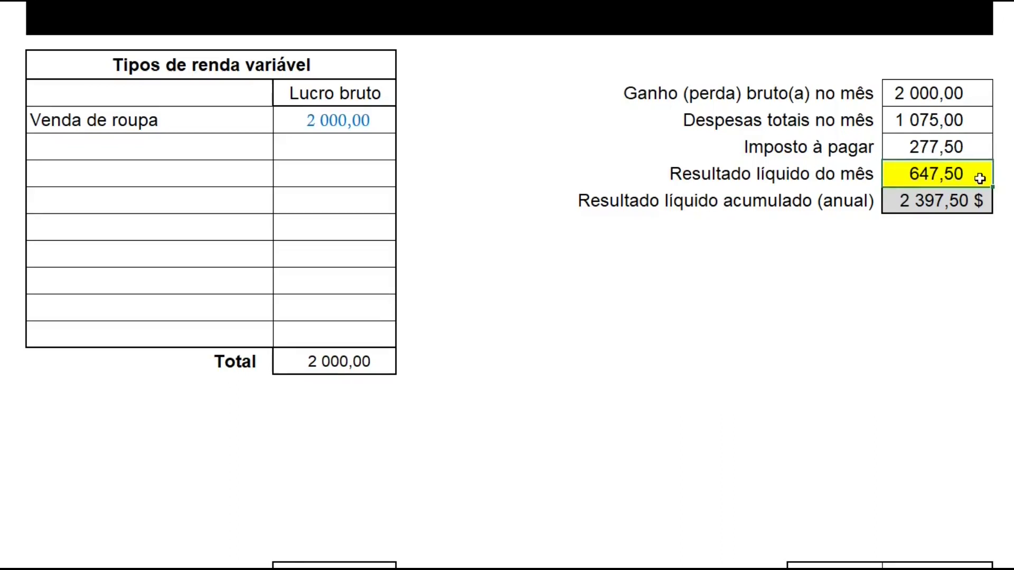
pyautogui.click(726, 207)
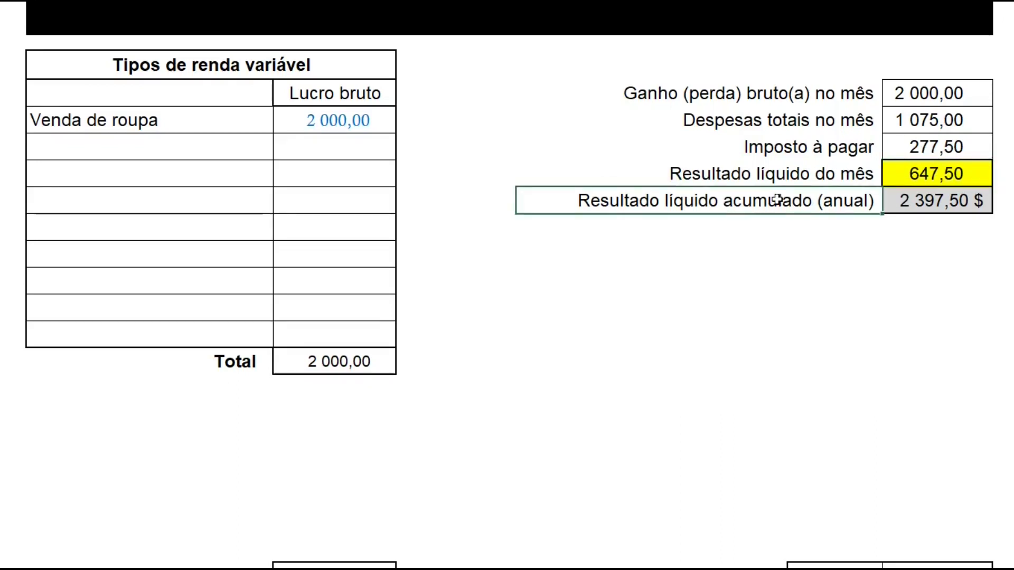
pyautogui.click(965, 205)
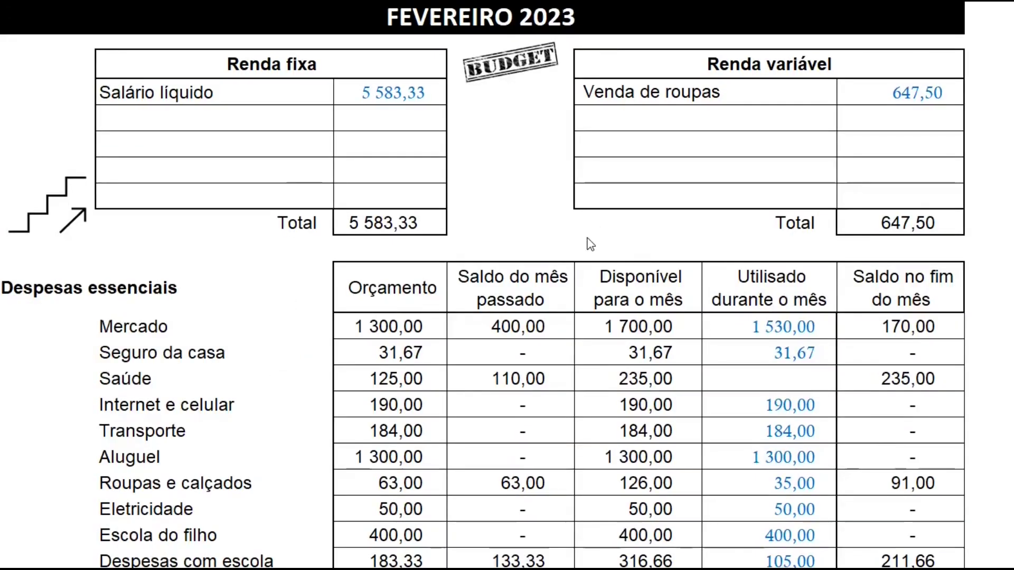
# Examine February's Mercado row, comparing its budget, previous-month balance, available amount, used amount and end-of-month balance
pyautogui.scroll(-3, 589, 233)
pyautogui.click(466, 164)
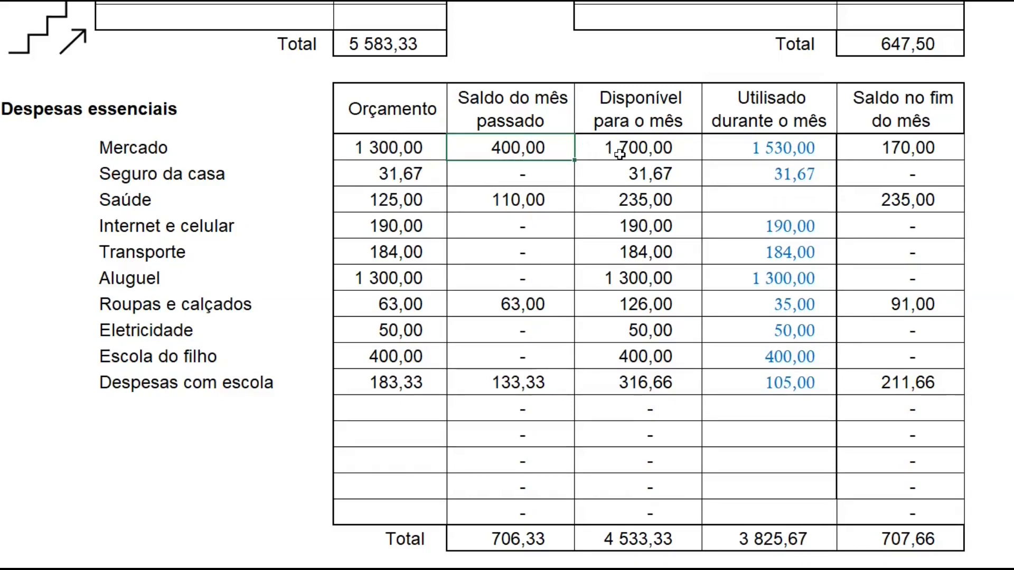
pyautogui.click(354, 147)
pyautogui.click(524, 143)
pyautogui.click(734, 158)
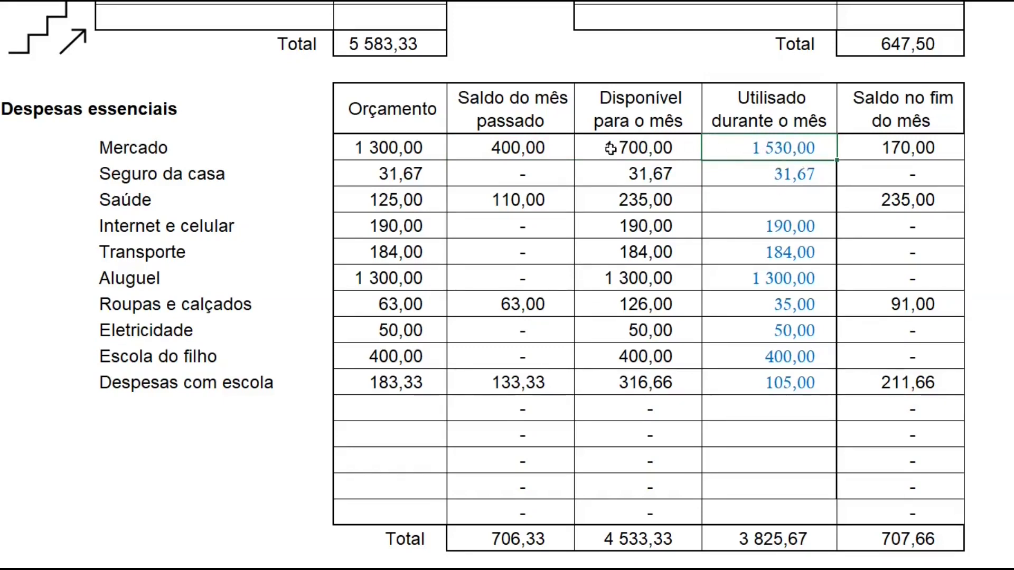
pyautogui.moveTo(375, 152); pyautogui.dragTo(737, 148)
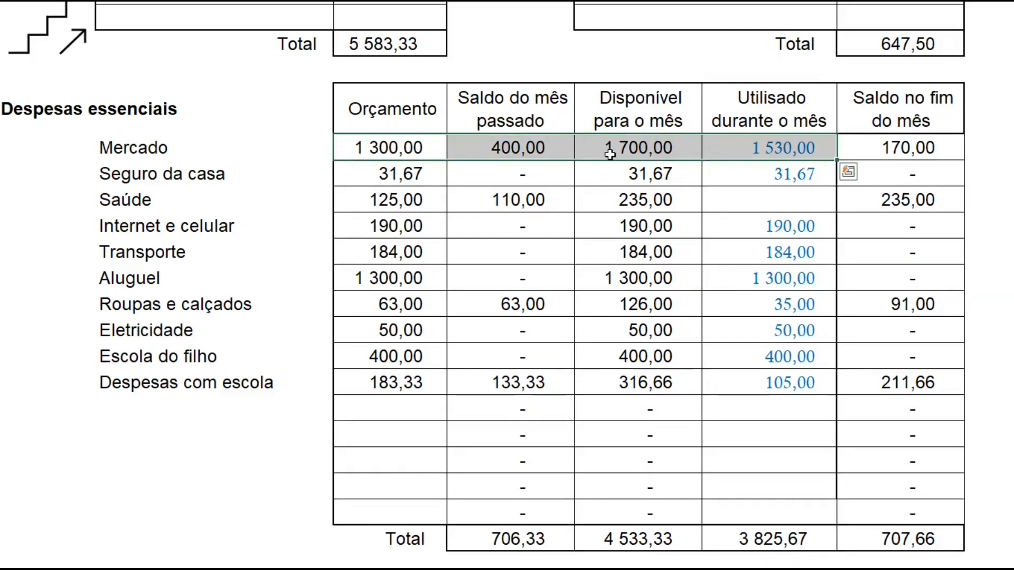
pyautogui.click(631, 150)
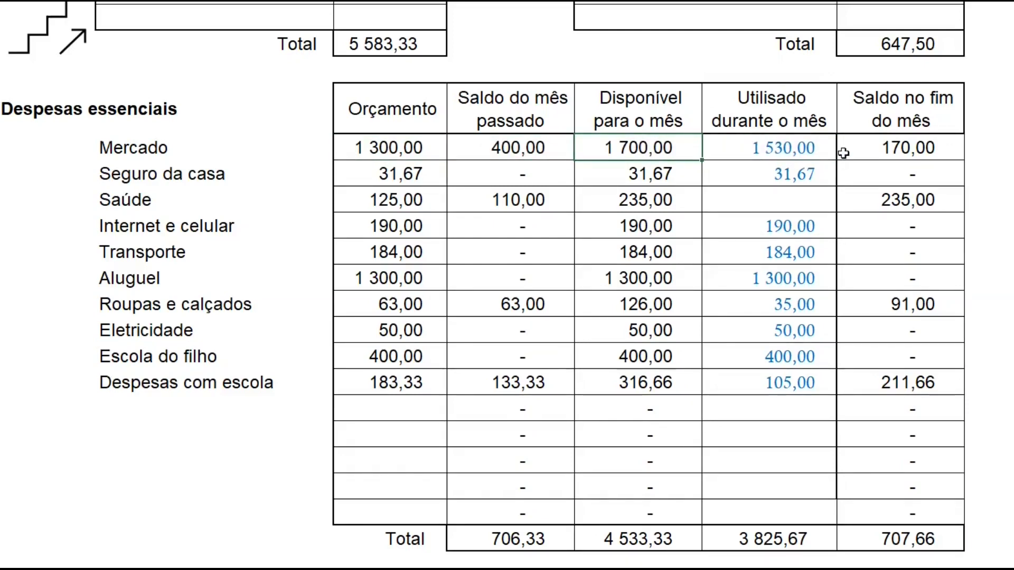
pyautogui.click(814, 153)
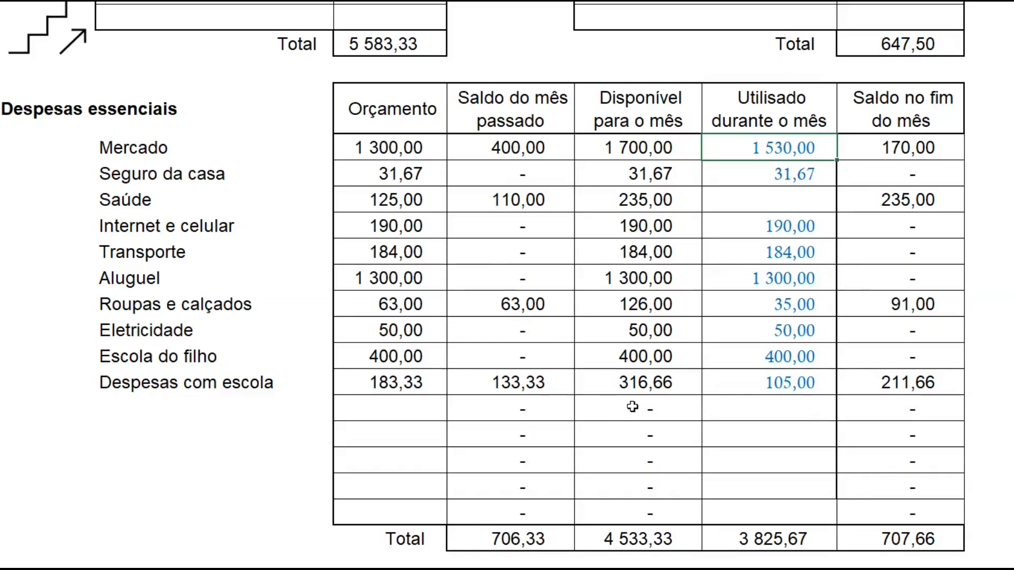
pyautogui.press('Right')
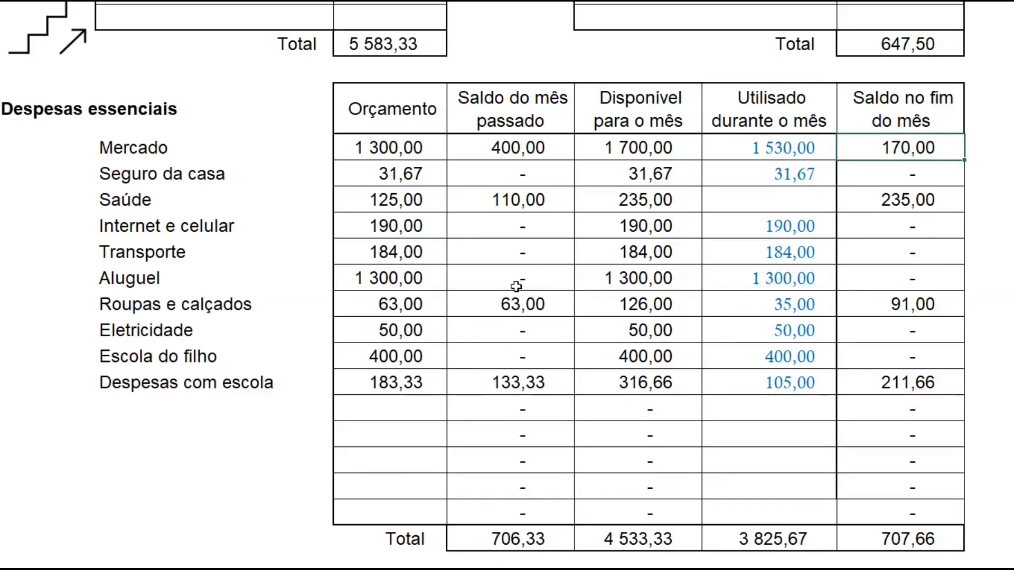
# Review February's whole Mercado row and the amounts used for Cursos and Livros under Educação
pyautogui.moveTo(341, 148); pyautogui.dragTo(886, 152)
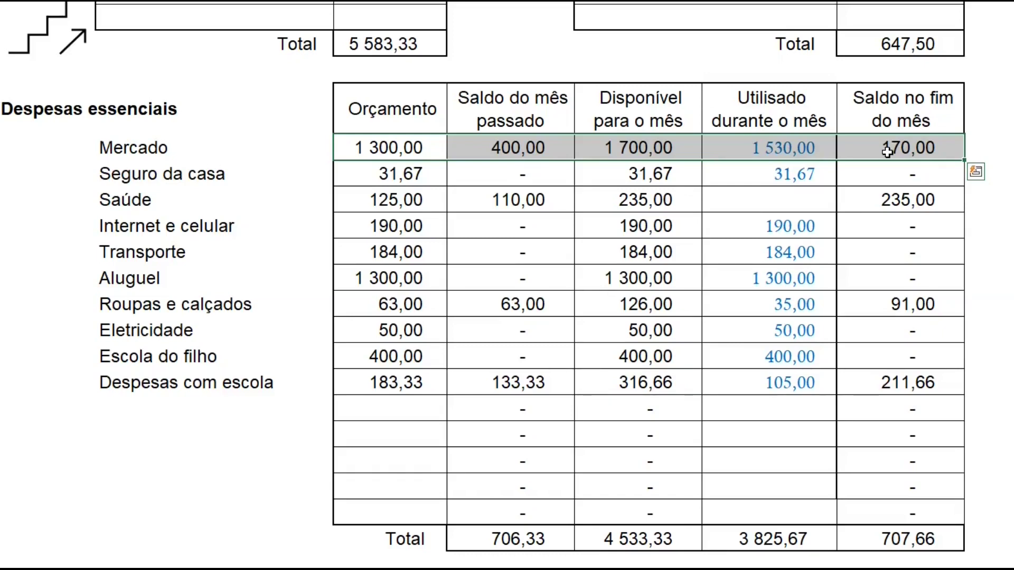
pyautogui.click(947, 171)
pyautogui.scroll(-3, 754, 439)
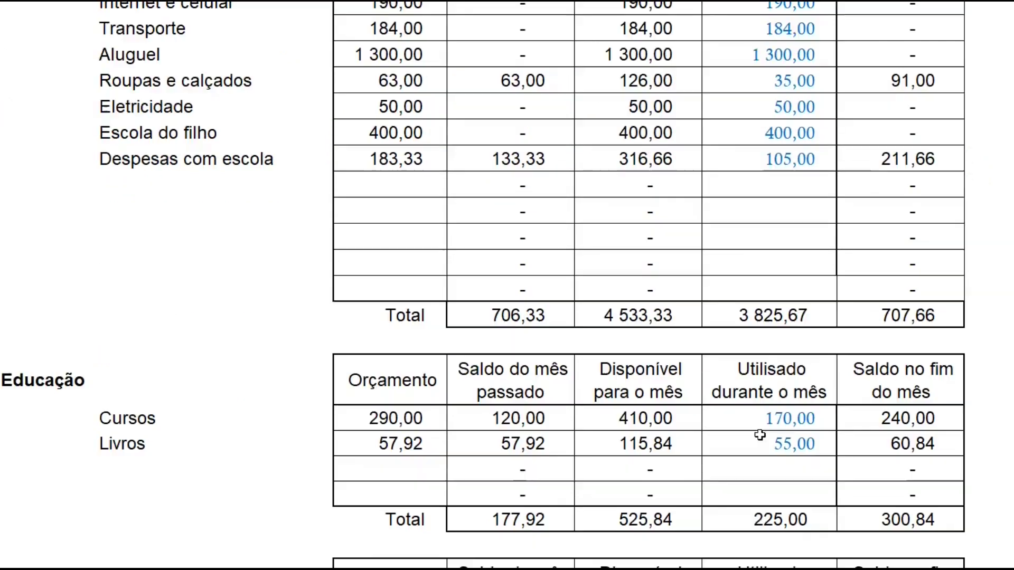
pyautogui.click(810, 420)
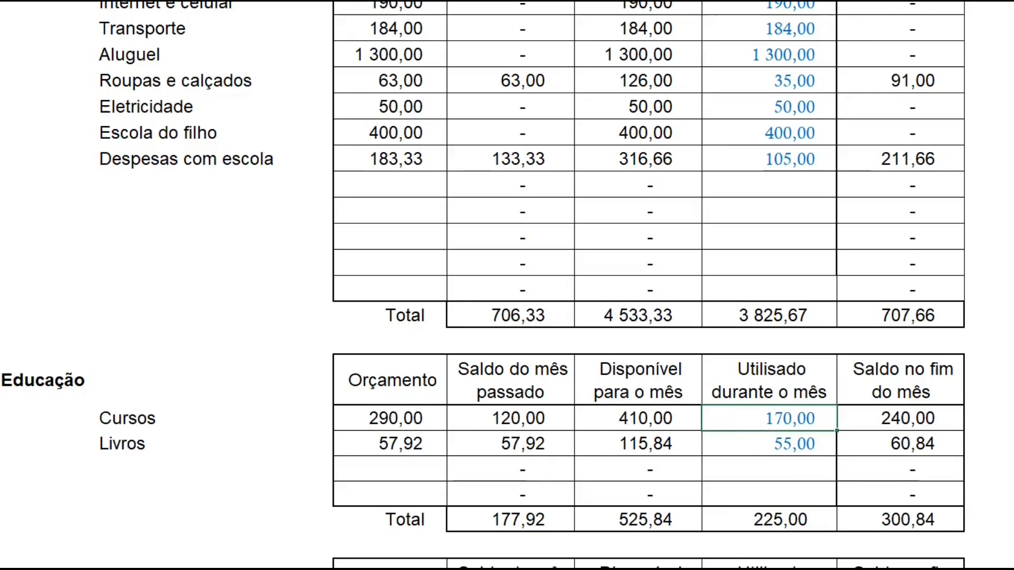
pyautogui.press('Down')
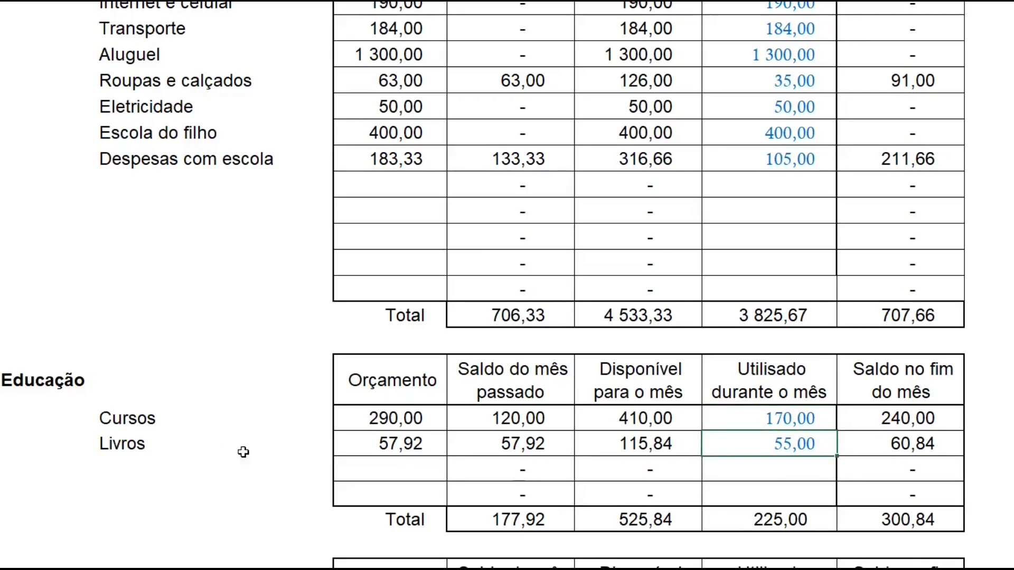
# Examine February's Lazer row under Despesas não-essenciais, comparing budget, previous balance, available and used amounts, and check the amount used for Restaurante
pyautogui.scroll(-7, 697, 103)
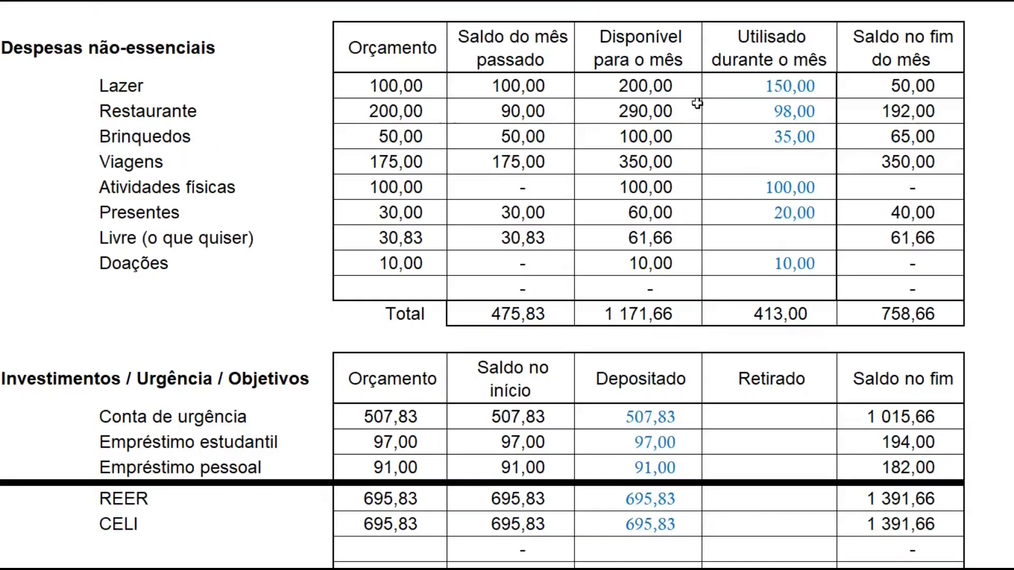
pyautogui.click(766, 89)
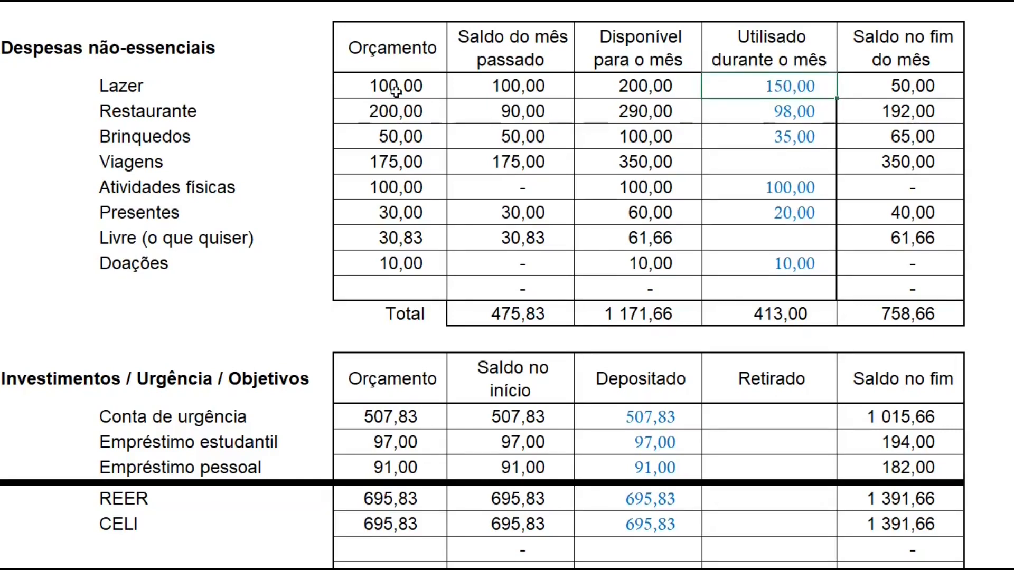
pyautogui.click(425, 87)
pyautogui.click(528, 84)
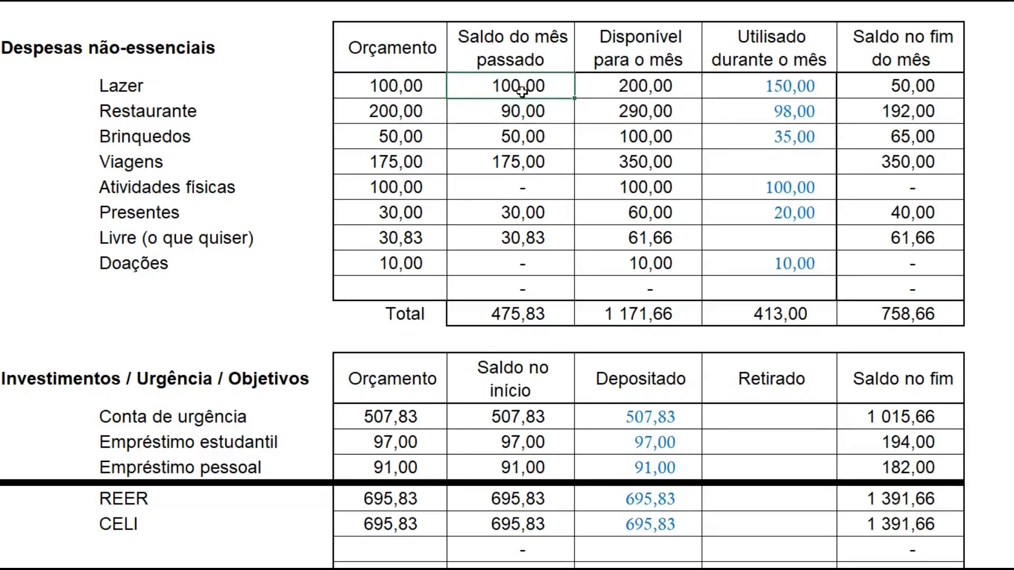
pyautogui.click(650, 90)
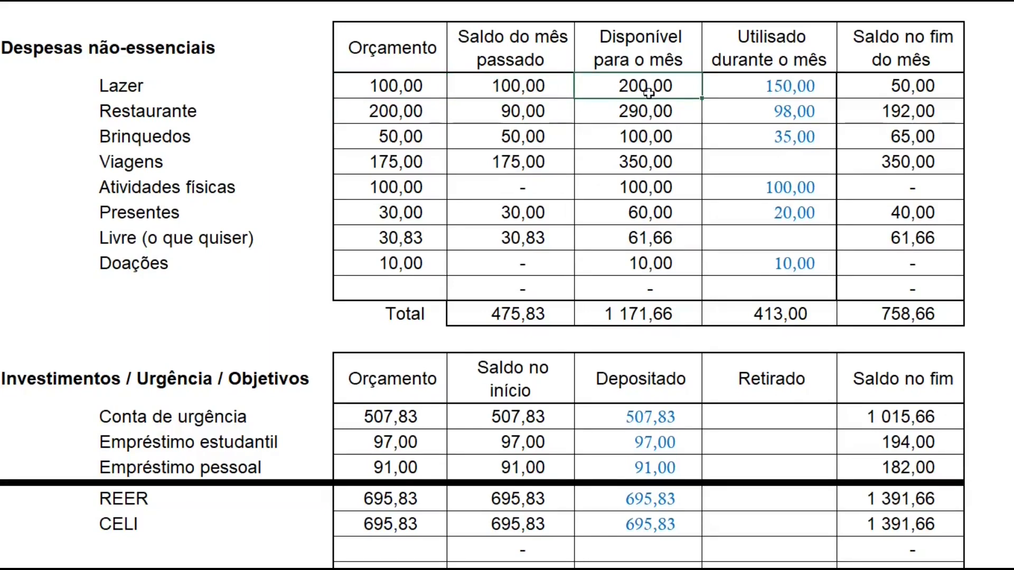
pyautogui.click(782, 87)
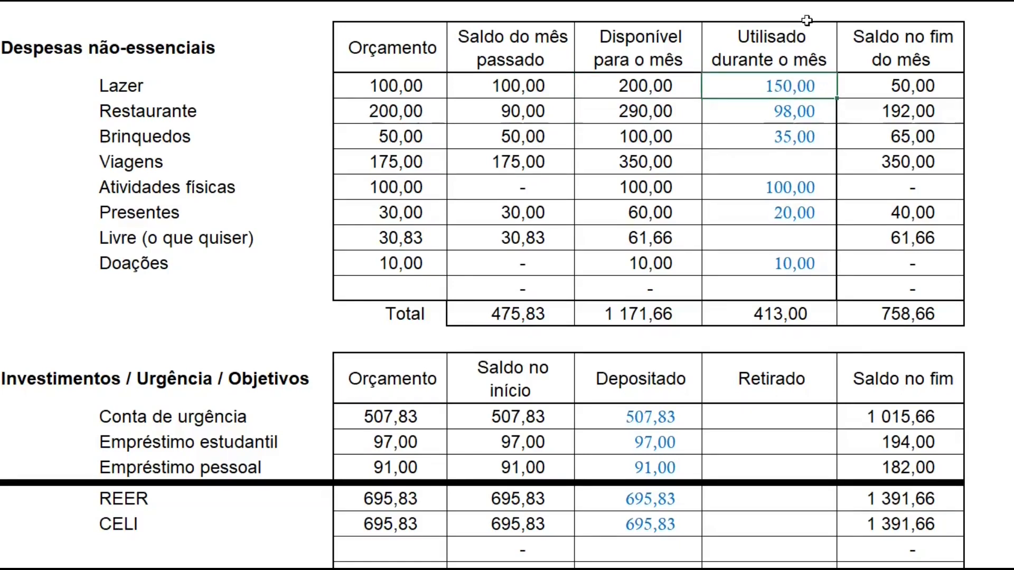
pyautogui.click(803, 113)
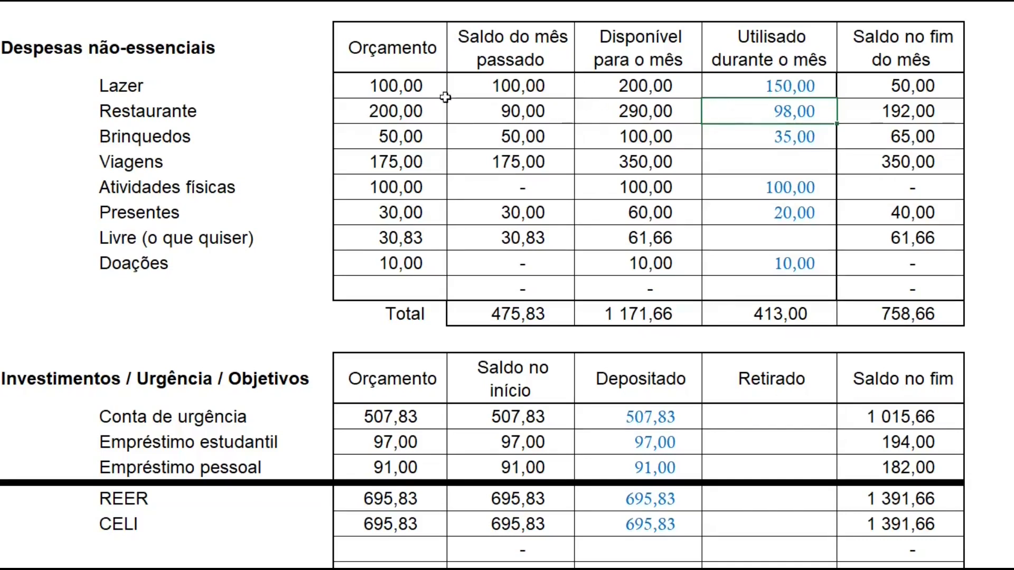
pyautogui.click(639, 88)
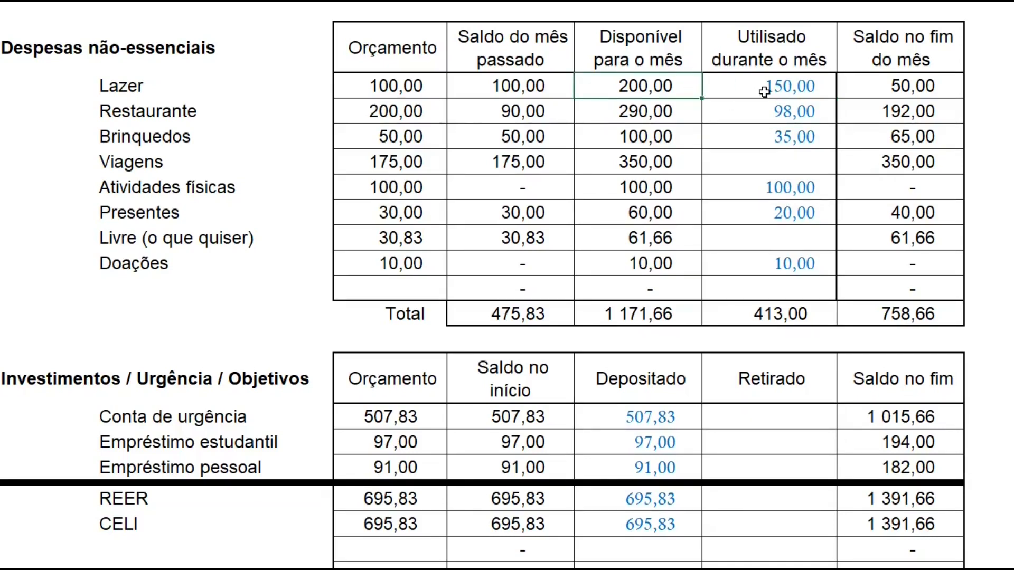
pyautogui.click(788, 92)
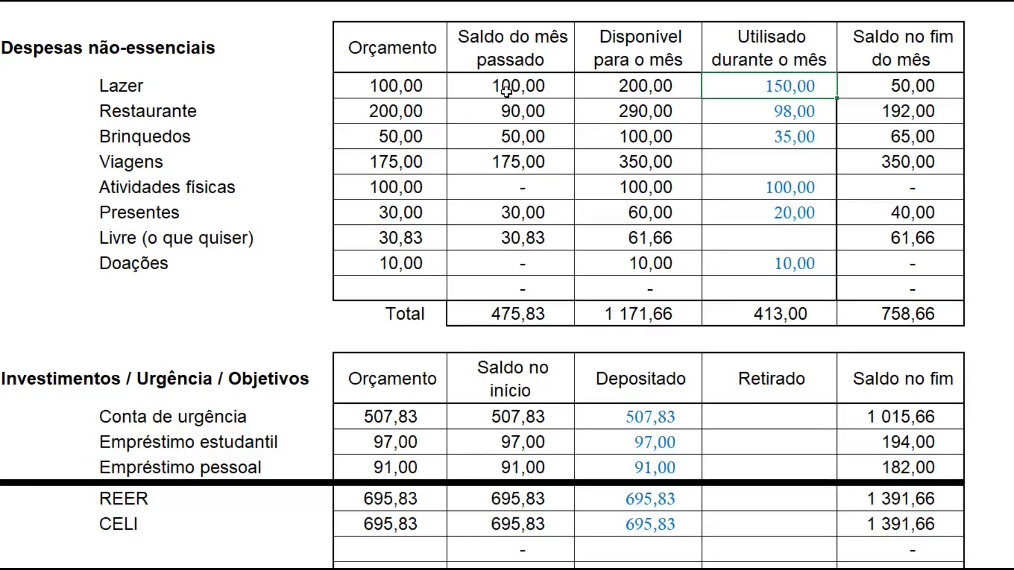
# Examine February's Viagens row, comparing its budget, available amount, used amount and end-of-month balance
pyautogui.click(371, 152)
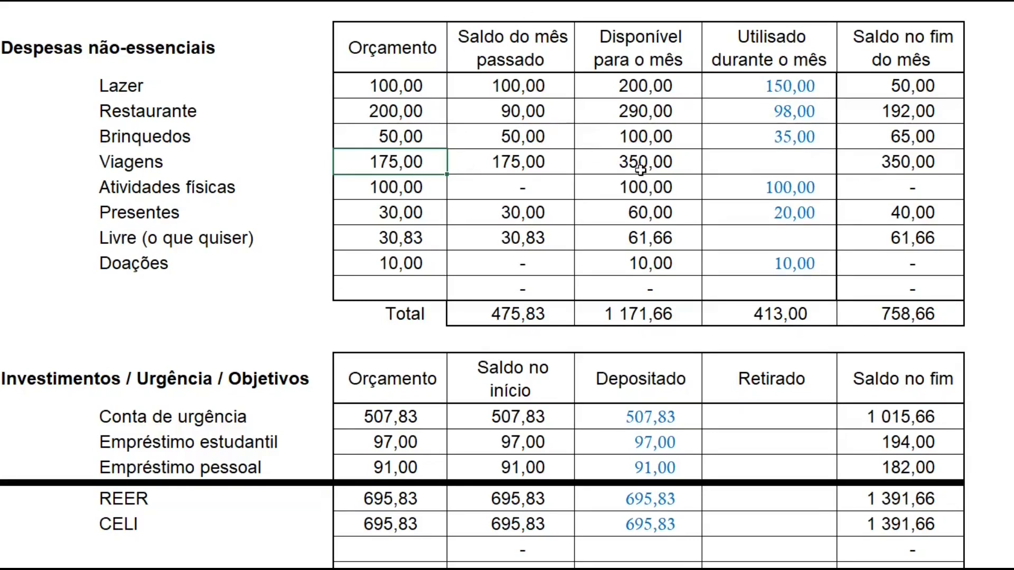
pyautogui.click(675, 161)
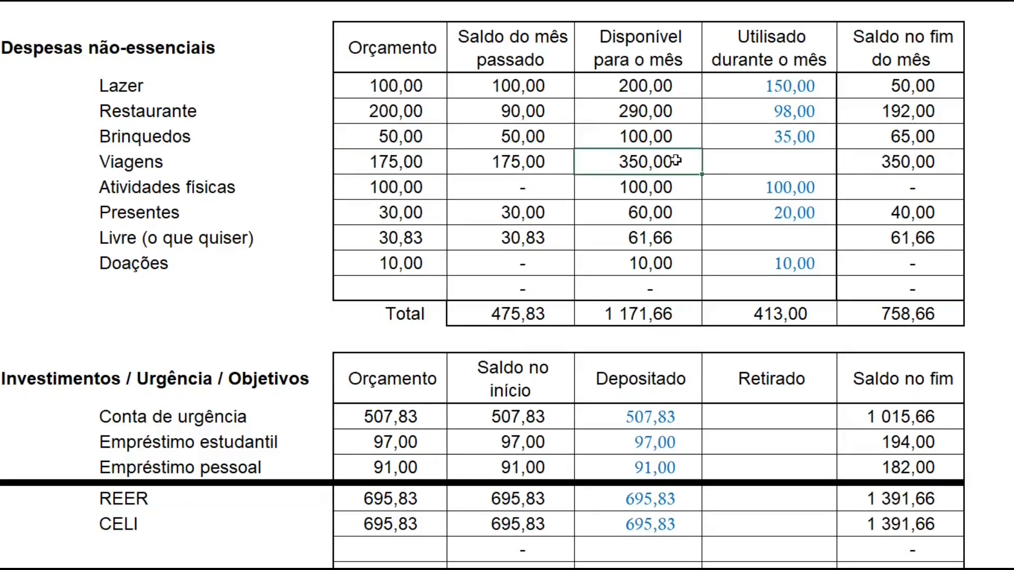
pyautogui.click(900, 160)
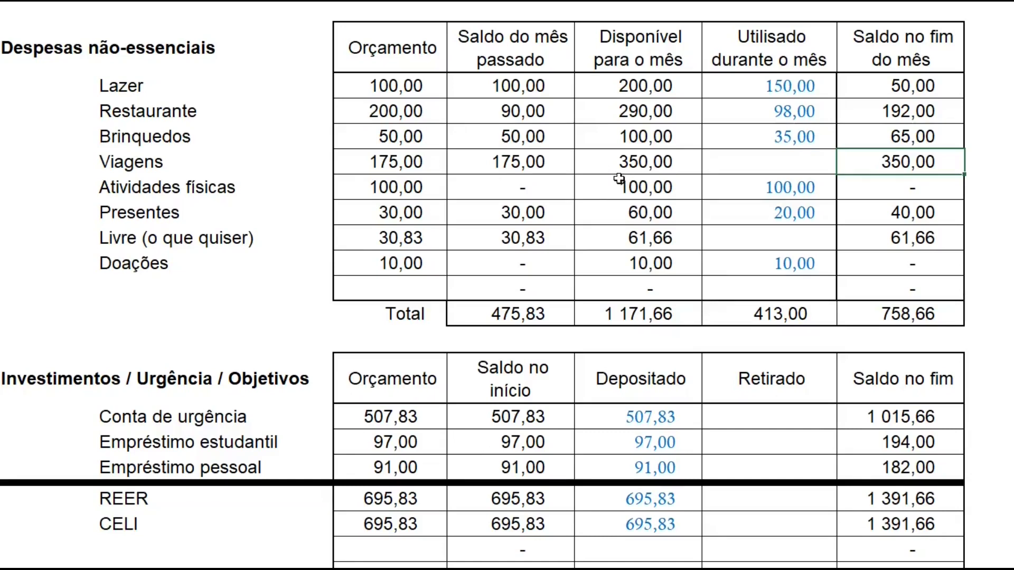
pyautogui.click(760, 168)
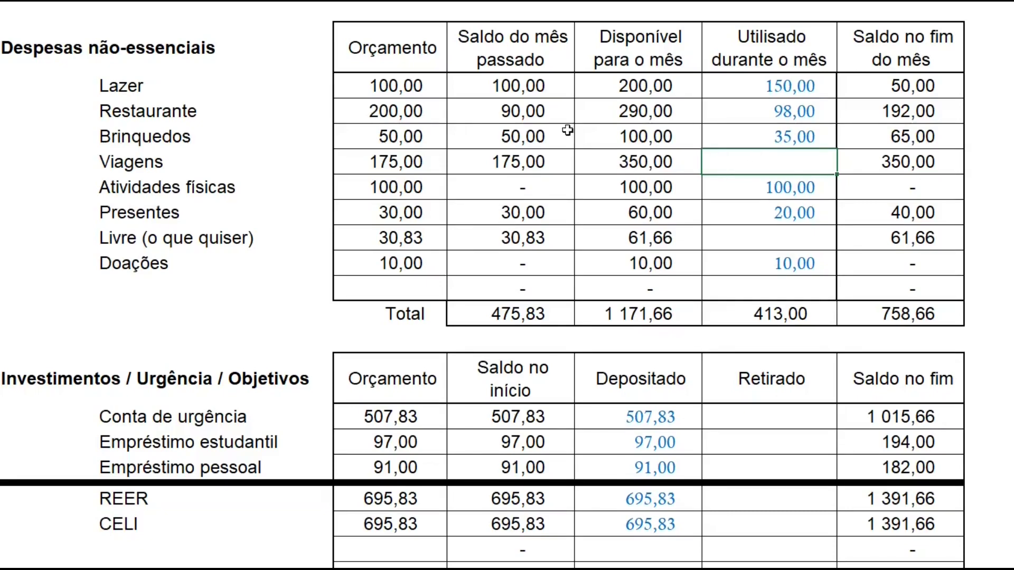
pyautogui.click(611, 157)
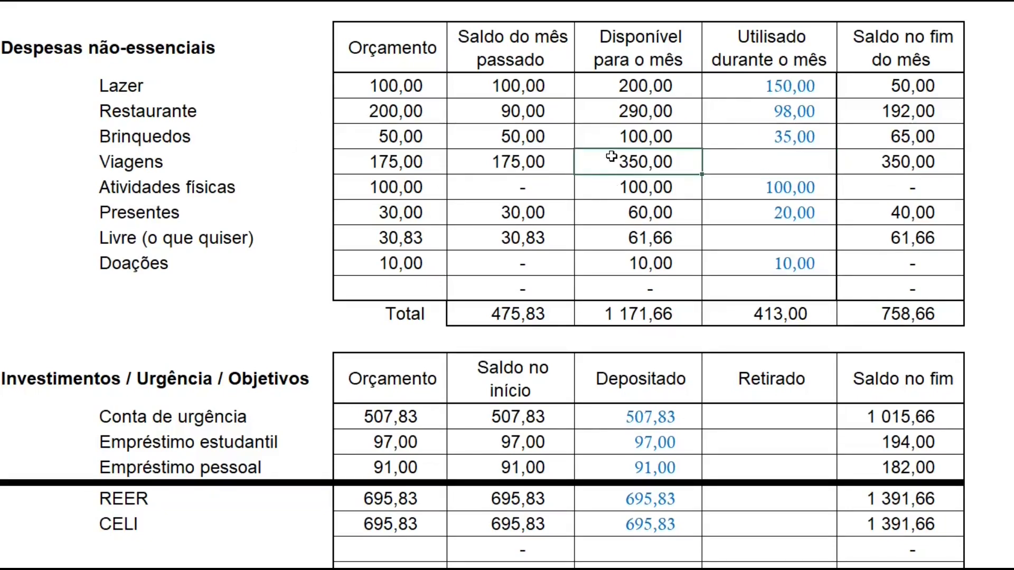
# Check the Atividades físicas row and the amounts used for Presentes and Doações in February
pyautogui.moveTo(391, 187); pyautogui.dragTo(892, 193)
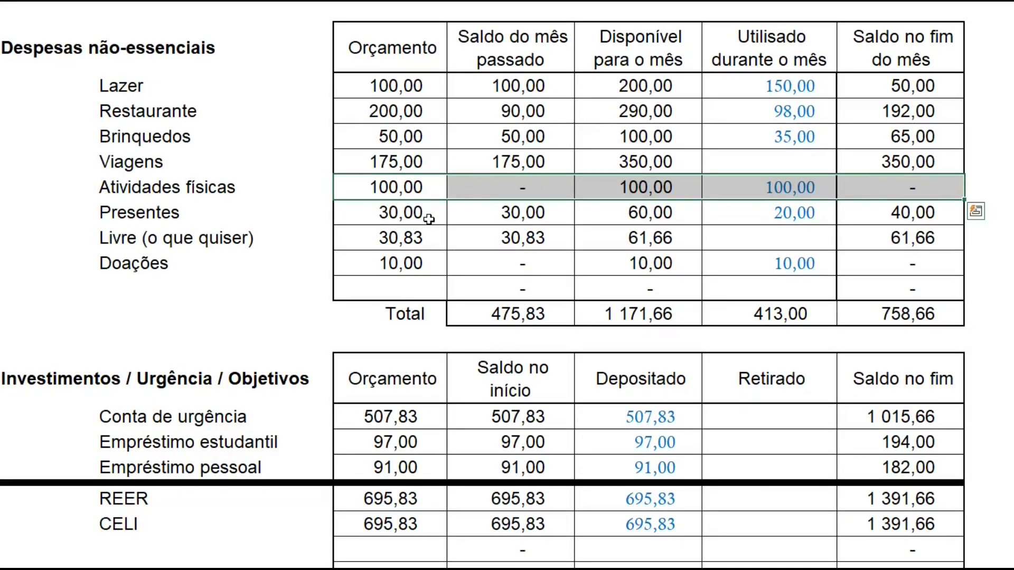
pyautogui.click(733, 217)
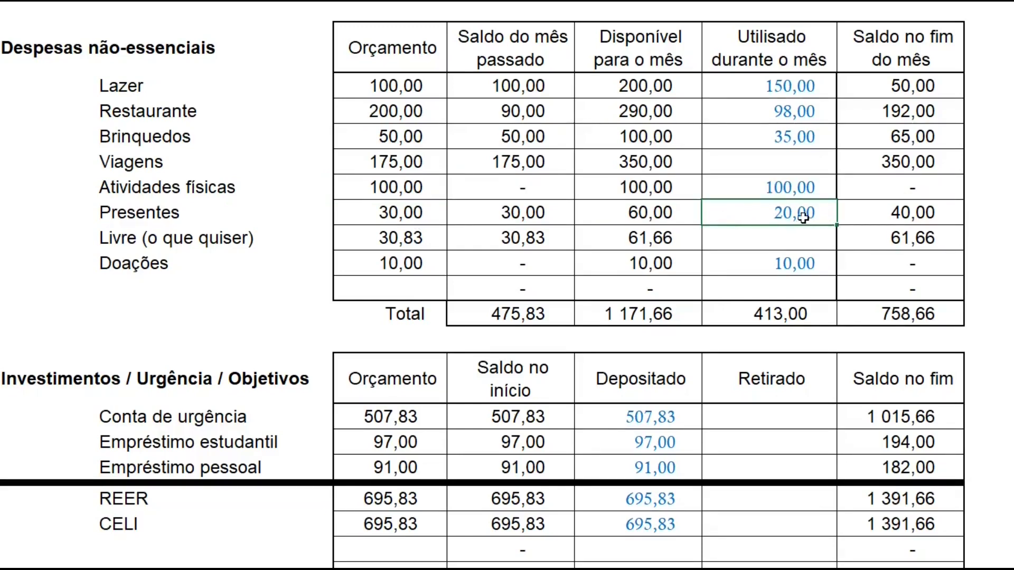
pyautogui.click(714, 263)
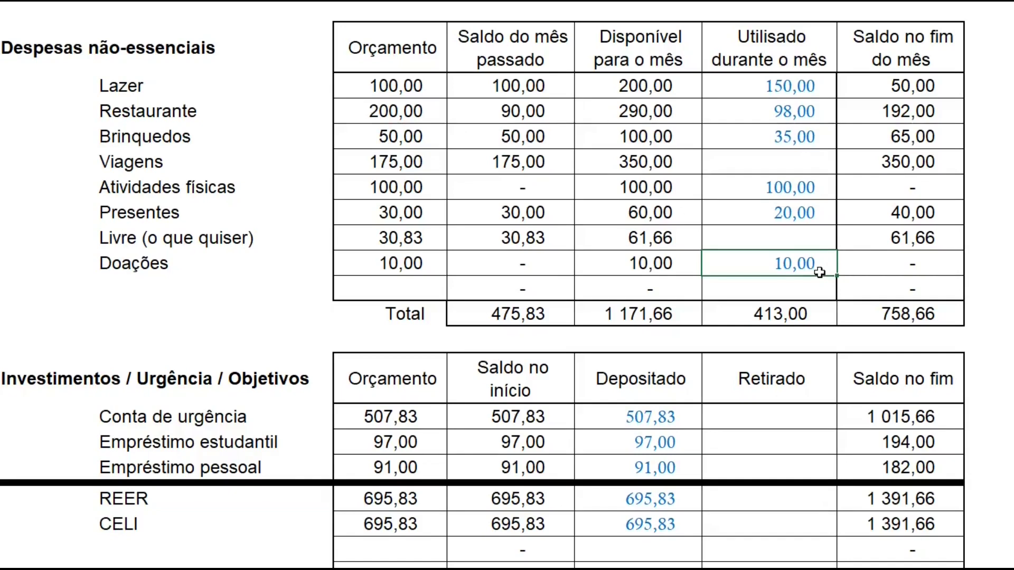
# Review the Acumulado column of February's Resumo Mensal, including total expenses, gains minus expenses and the final balance
pyautogui.scroll(-2, 713, 238)
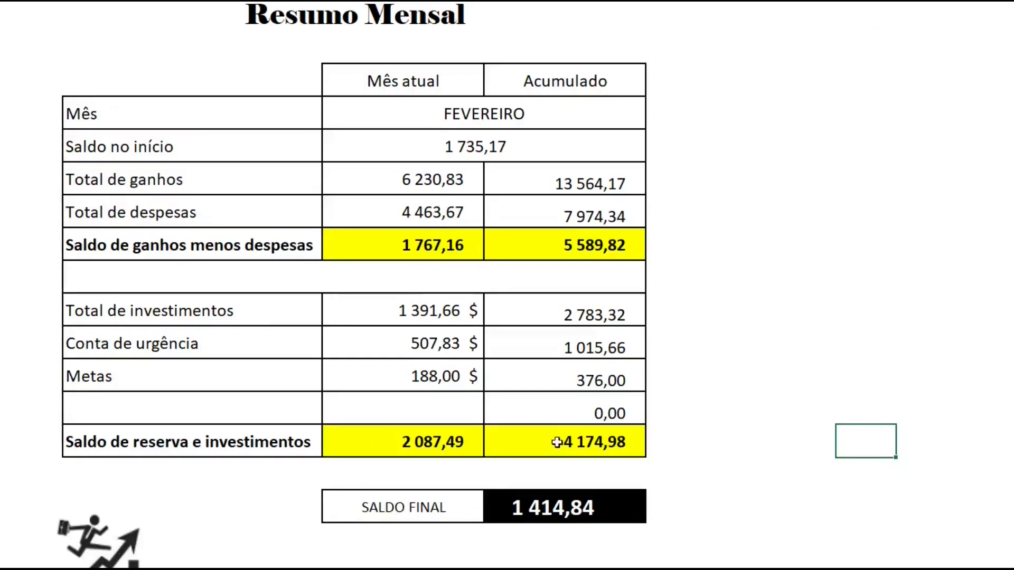
pyautogui.click(565, 2)
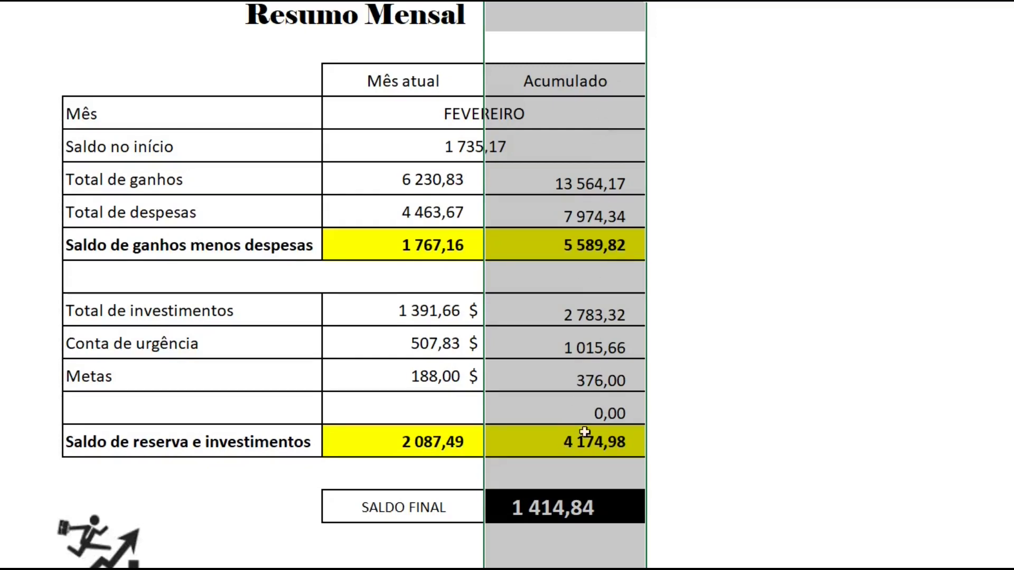
pyautogui.click(352, 172)
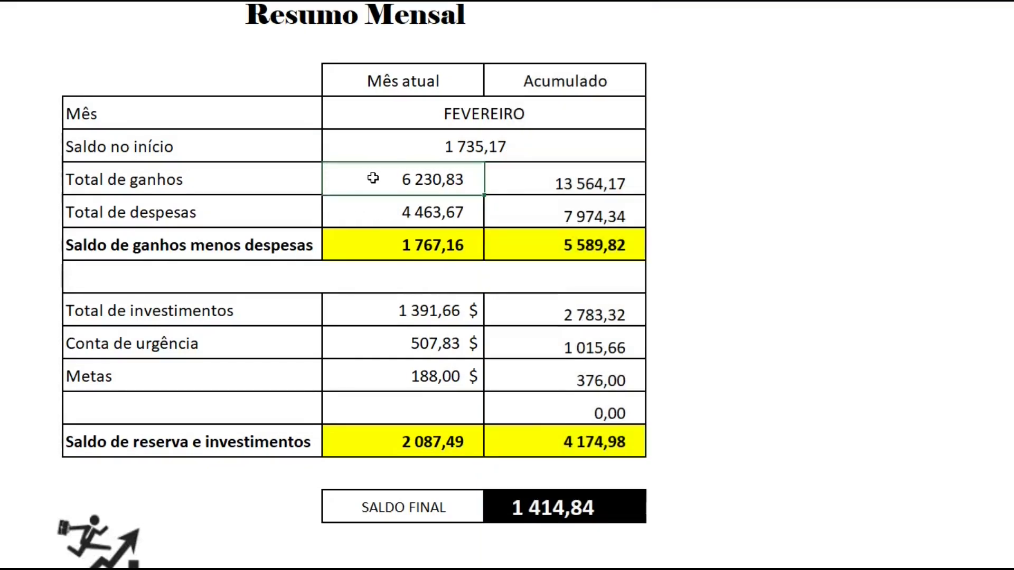
pyautogui.click(589, 215)
pyautogui.click(596, 243)
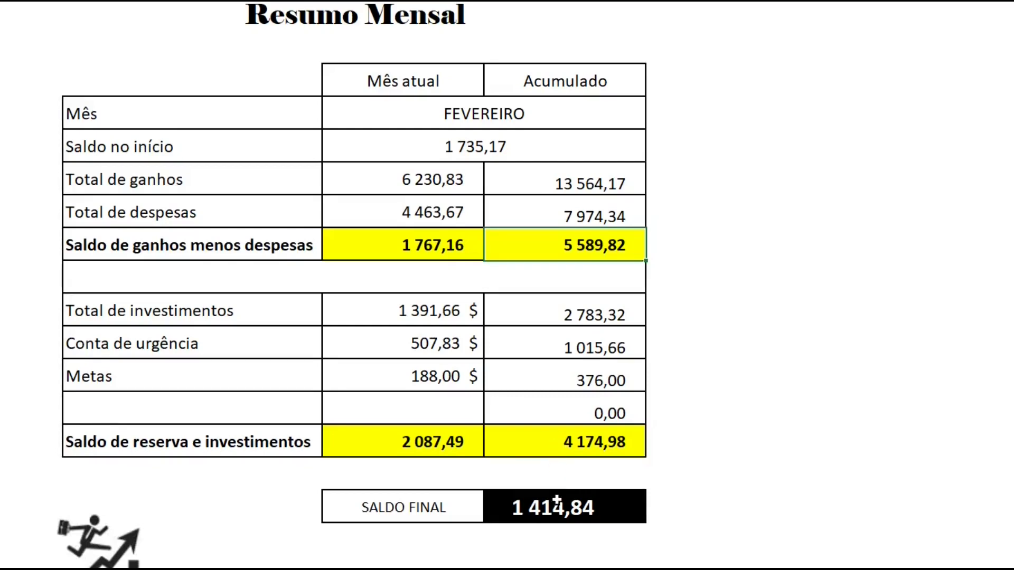
pyautogui.click(522, 509)
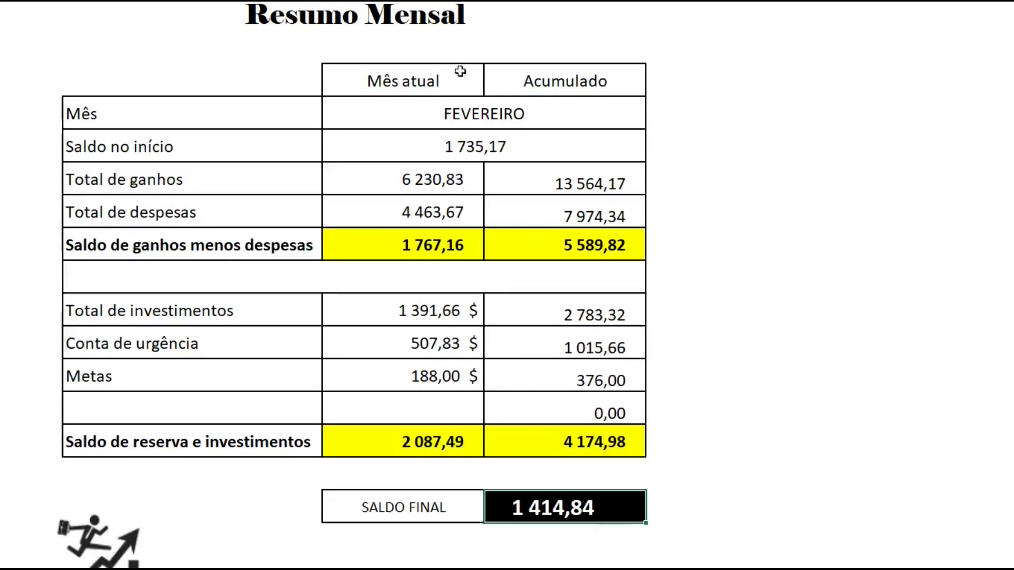
# Trace February's SALDO FINAL from the opening balance, monthly gains and expenses, and the investment, emergency account and Metas amounts
pyautogui.click(469, 149)
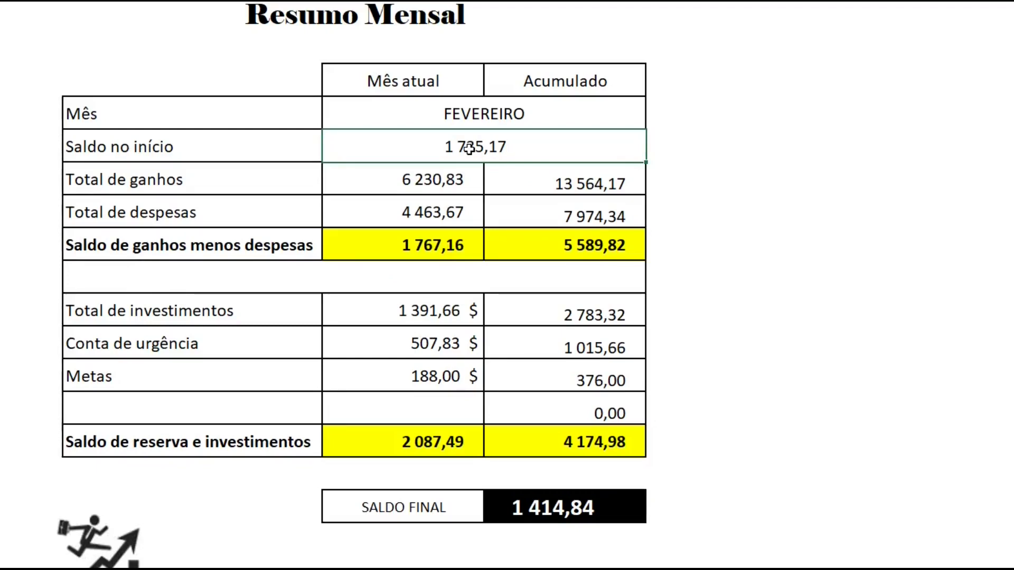
pyautogui.click(407, 184)
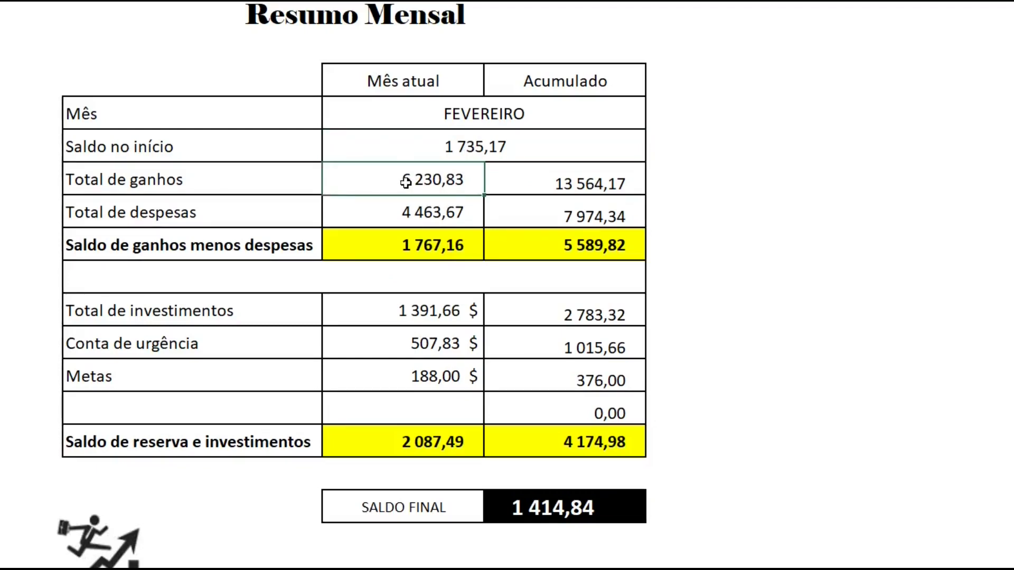
pyautogui.click(411, 212)
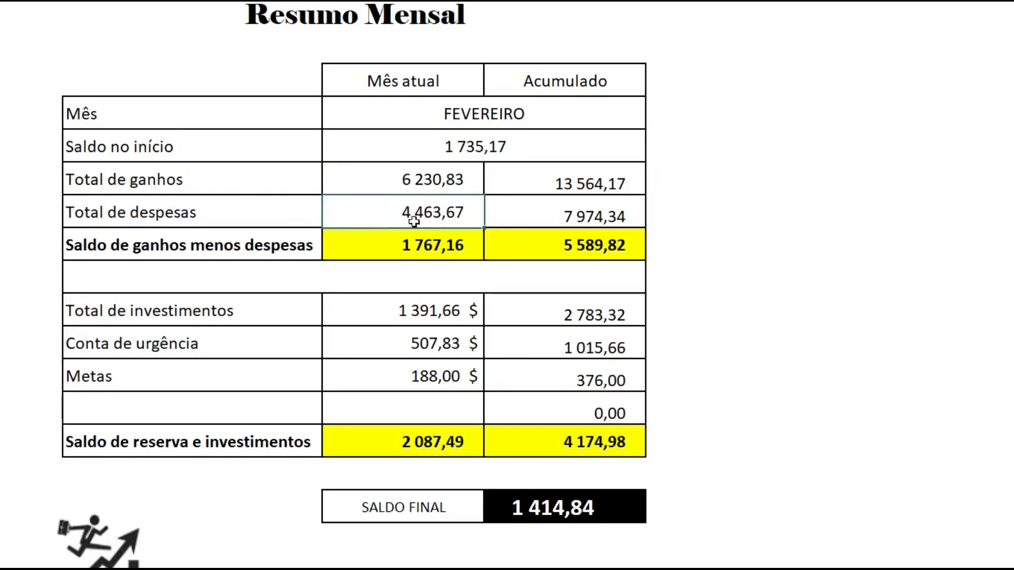
pyautogui.moveTo(439, 313); pyautogui.dragTo(449, 384)
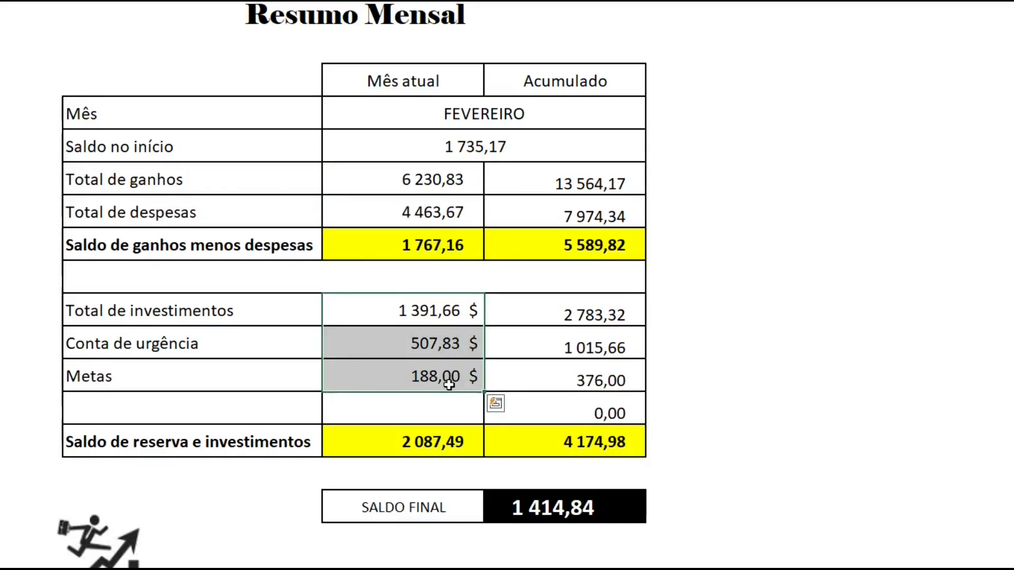
pyautogui.click(554, 507)
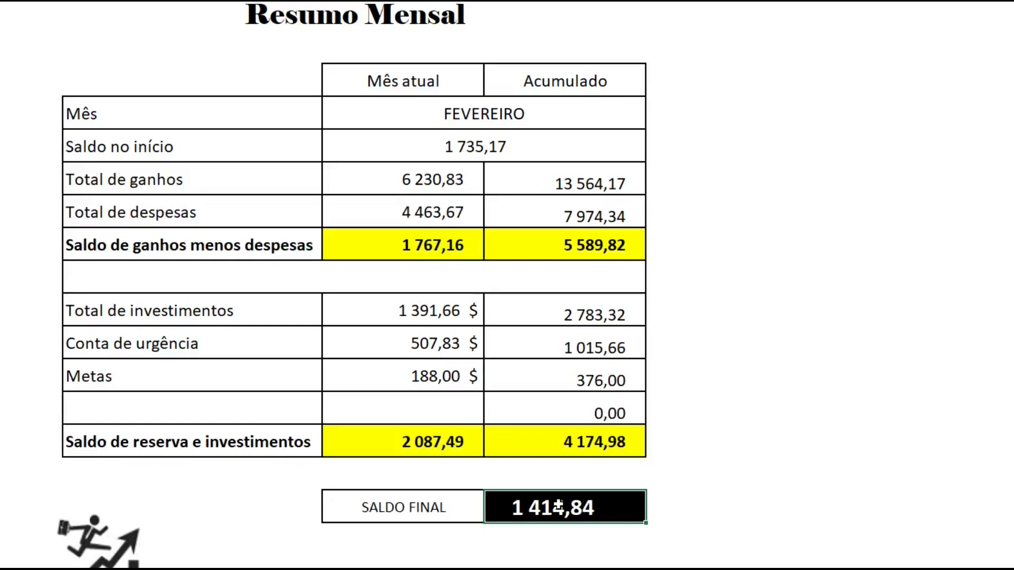
pyautogui.moveTo(388, 309); pyautogui.dragTo(385, 396)
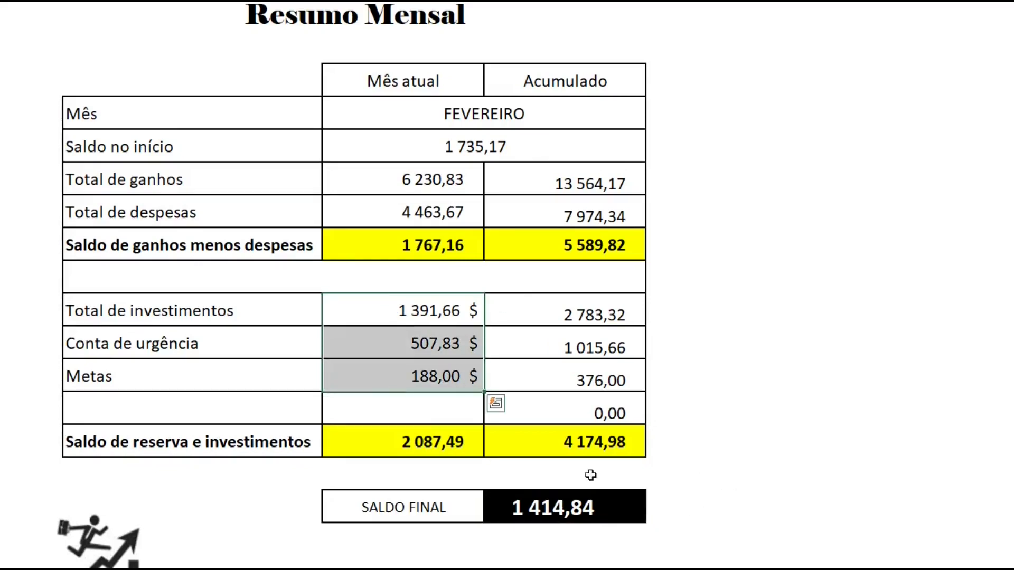
pyautogui.click(564, 510)
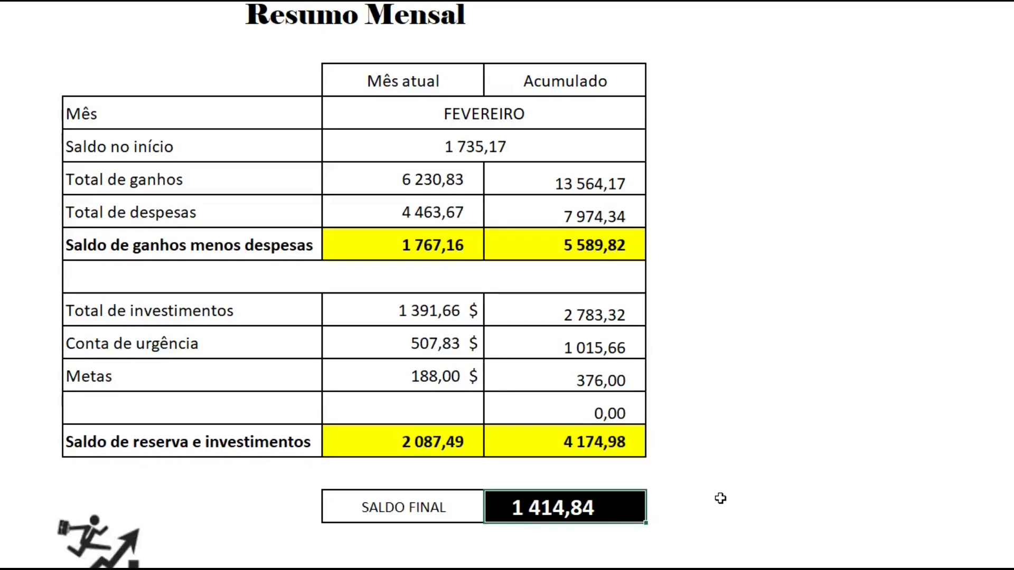
# Read February's handwritten-style notes, highlighting the paragraph about the large supermarket purchase
pyautogui.scroll(-5, 721, 499)
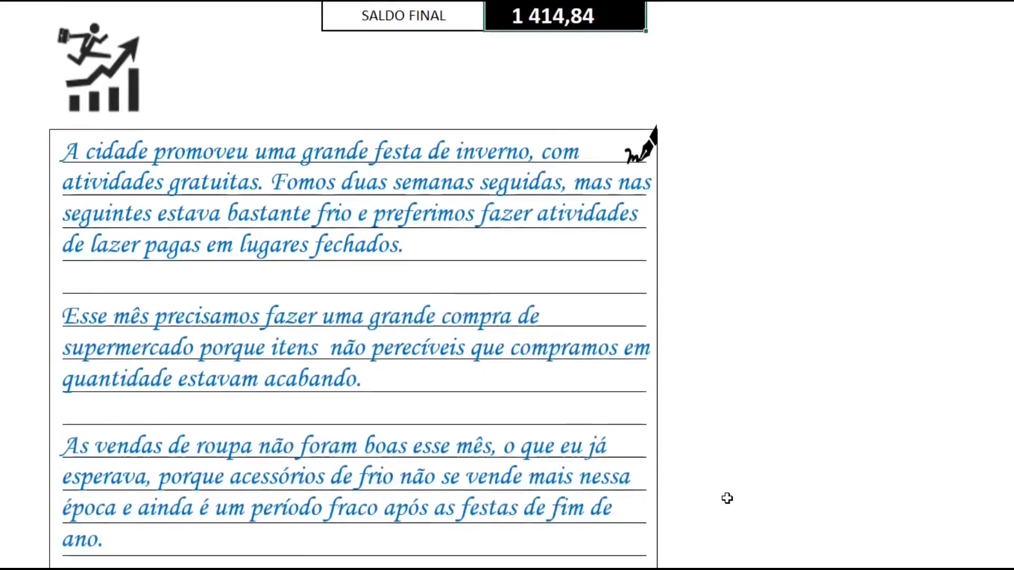
pyautogui.scroll(-2, 728, 498)
pyautogui.moveTo(62, 228); pyautogui.dragTo(141, 297)
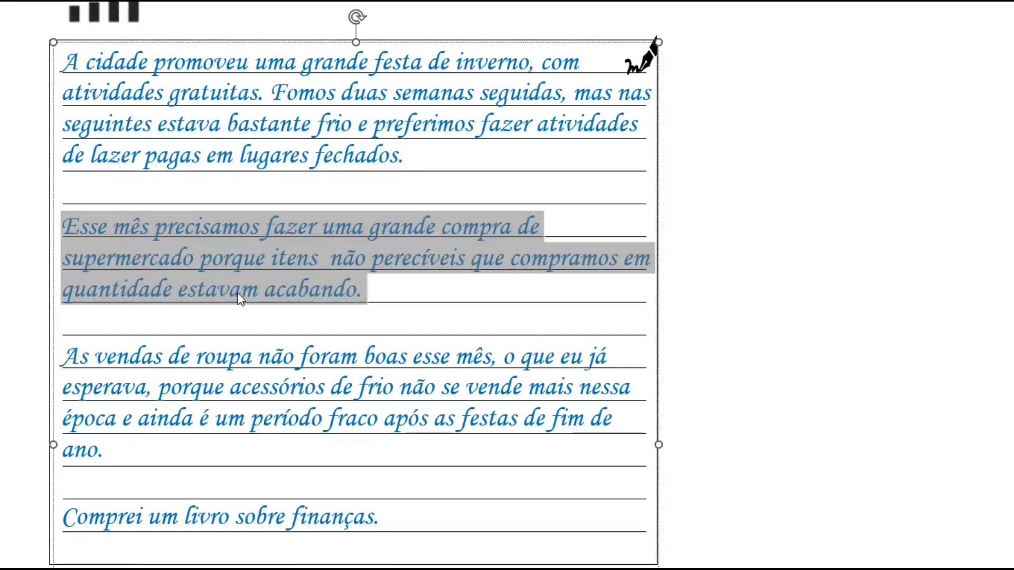
pyautogui.moveTo(775, 301); pyautogui.dragTo(837, 334)
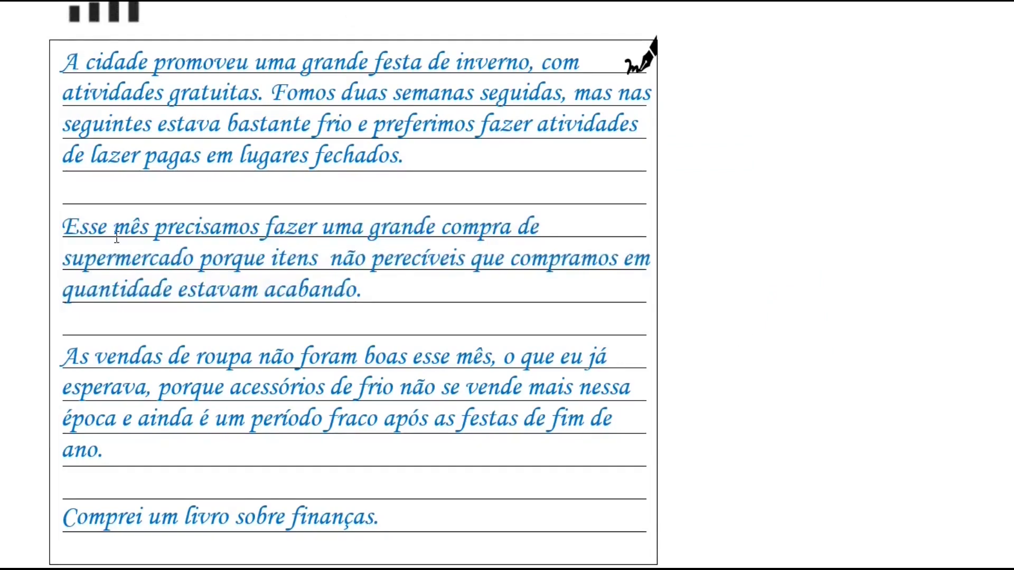